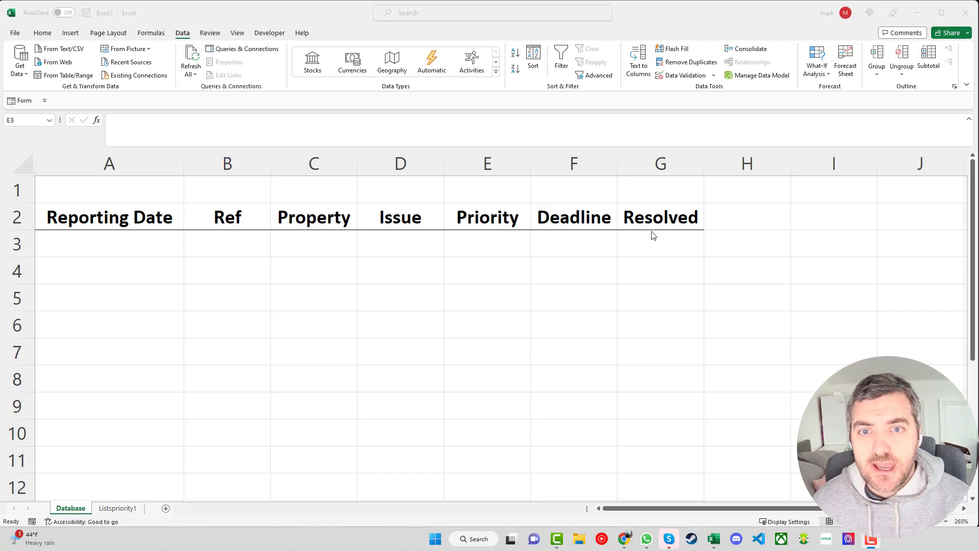
Give E3 a list drop-down sourced from Listspriority1!$A$2:$A$4 (1, 5, 30) and choose 5.
click(494, 247)
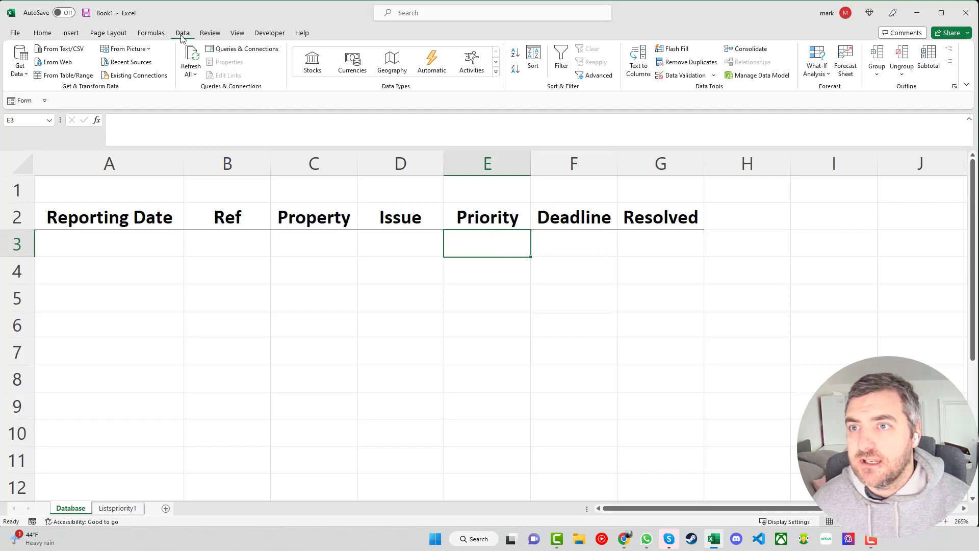
click(714, 76)
click(686, 89)
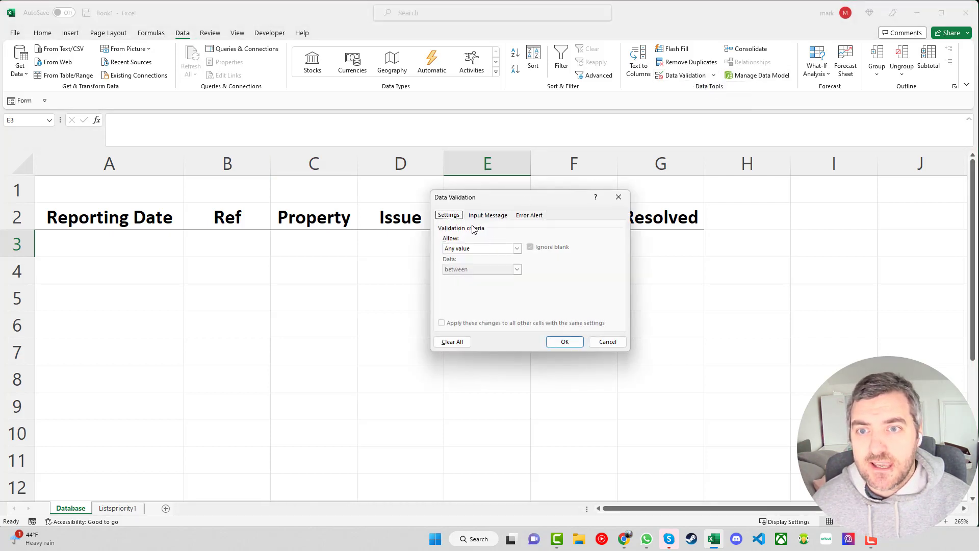
click(516, 248)
click(461, 277)
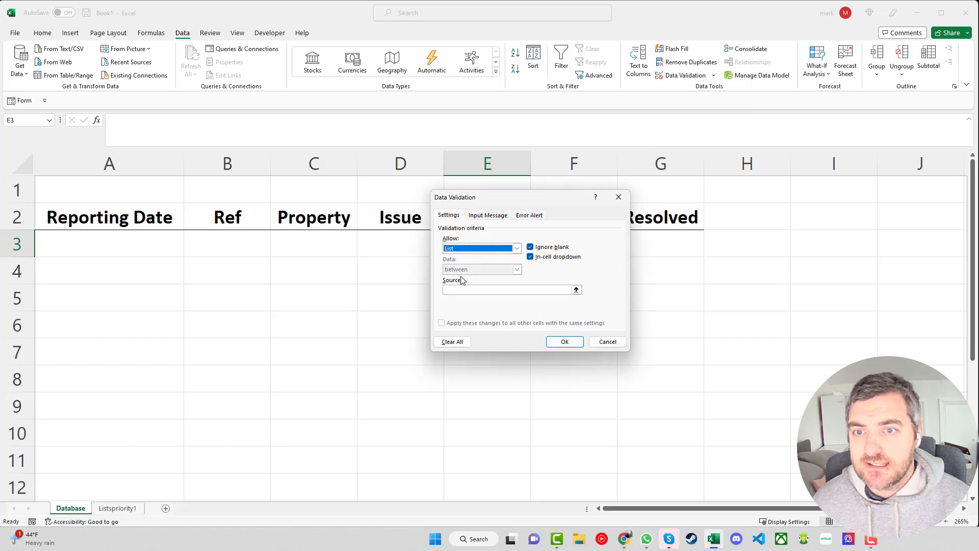
click(576, 290)
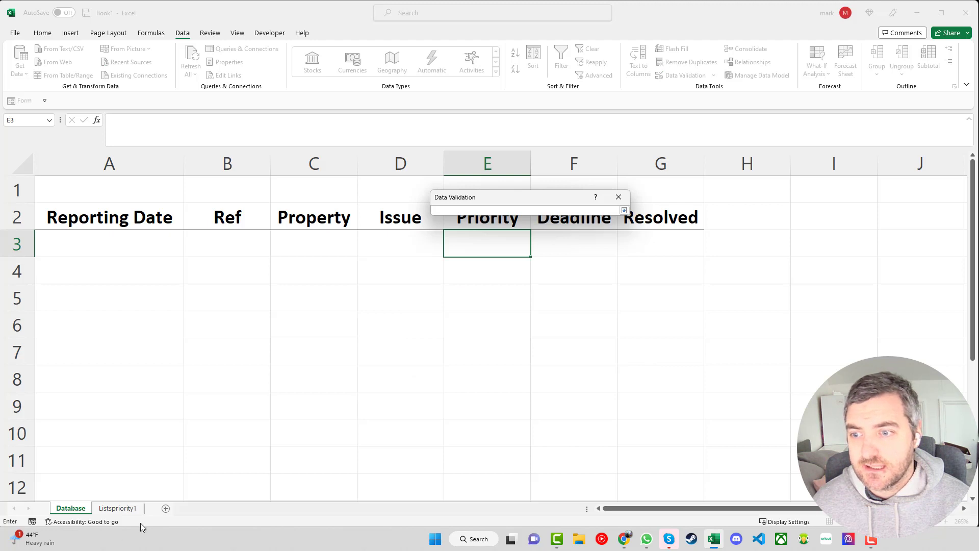
click(127, 508)
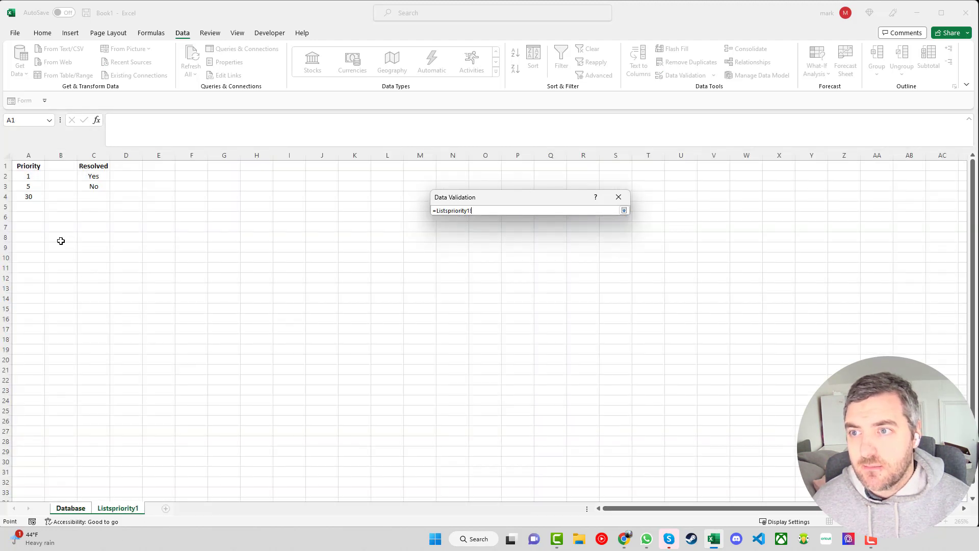
drag(33, 175, 33, 194)
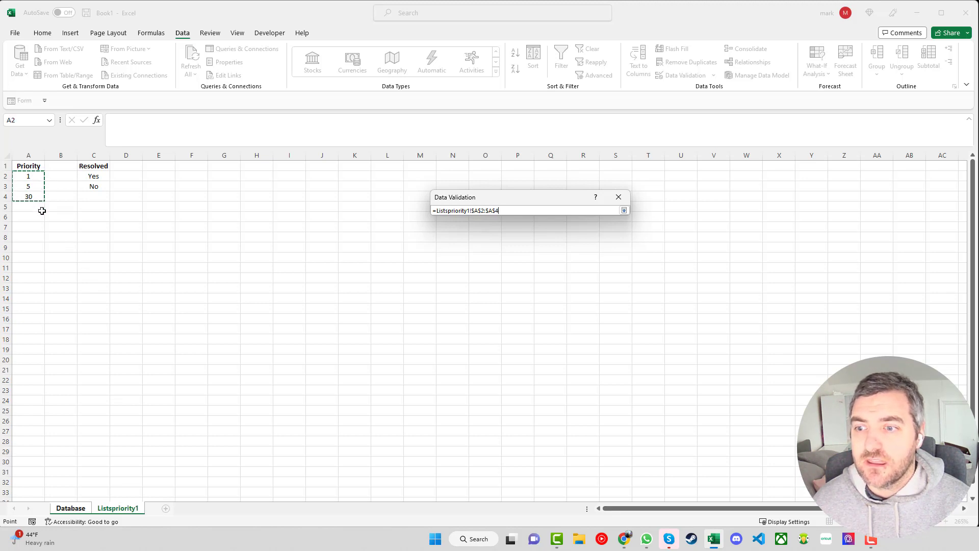
click(623, 211)
click(565, 341)
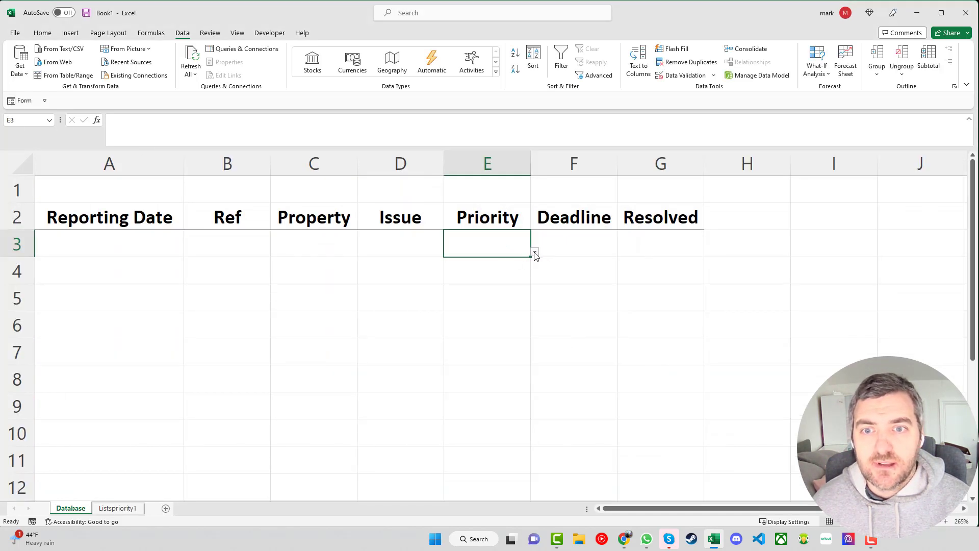
click(534, 253)
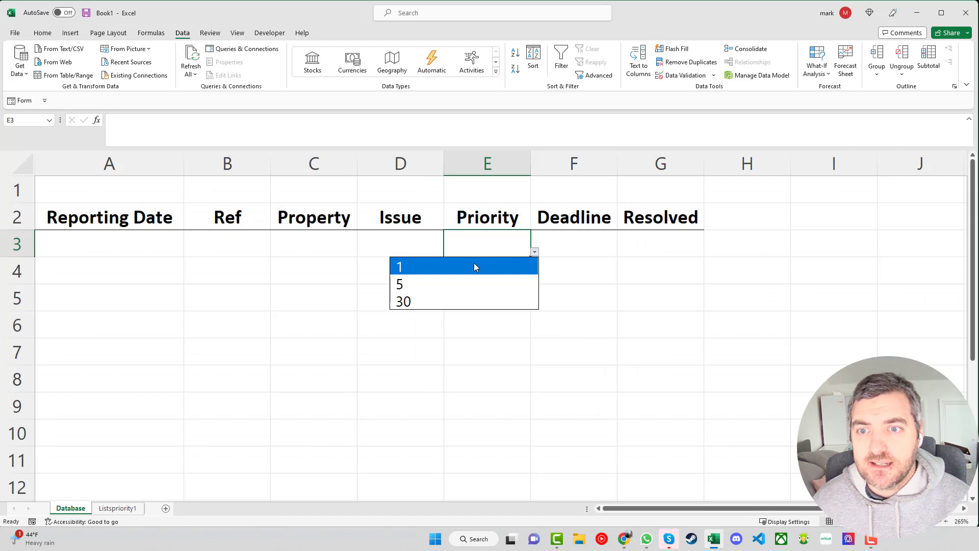
click(471, 284)
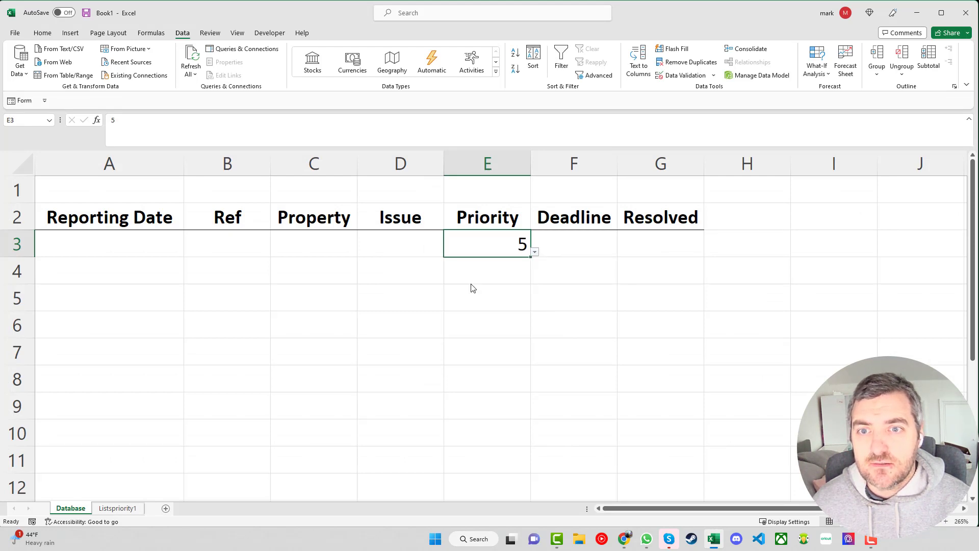
Give G3 a list drop-down sourced from Listspriority1!$C$2:$C$3 (Yes, No) and choose Yes.
click(654, 247)
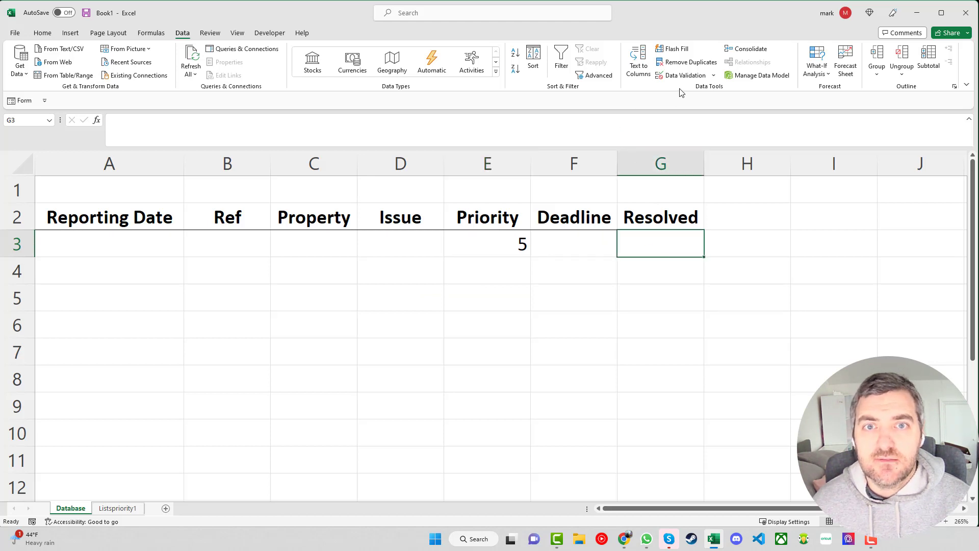
click(713, 75)
click(696, 89)
click(516, 248)
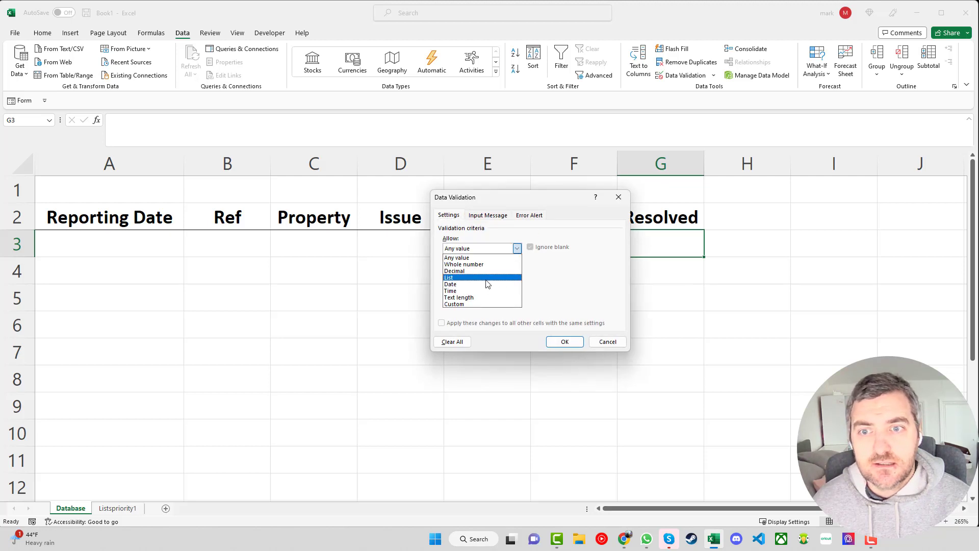
click(486, 278)
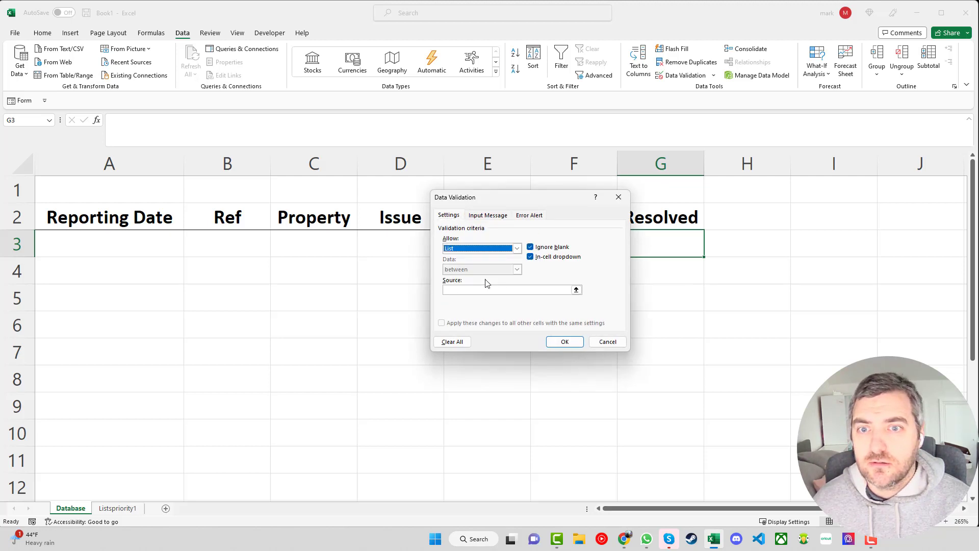
click(577, 289)
click(121, 509)
drag(99, 177, 94, 184)
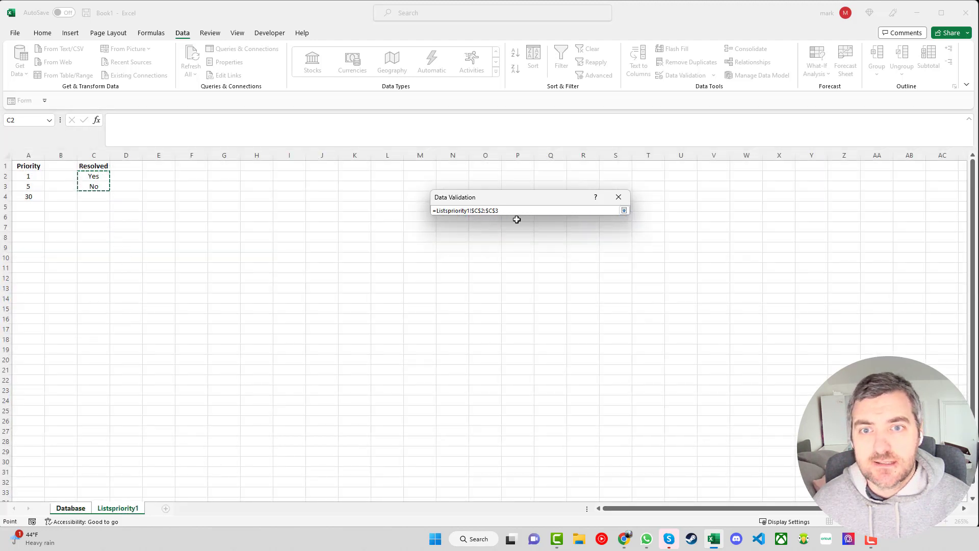
click(624, 210)
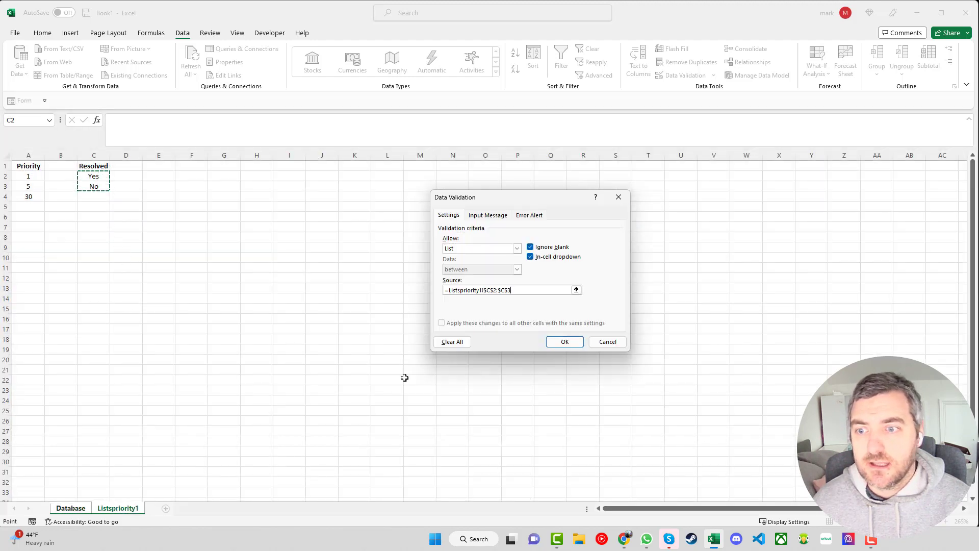
click(564, 341)
click(708, 253)
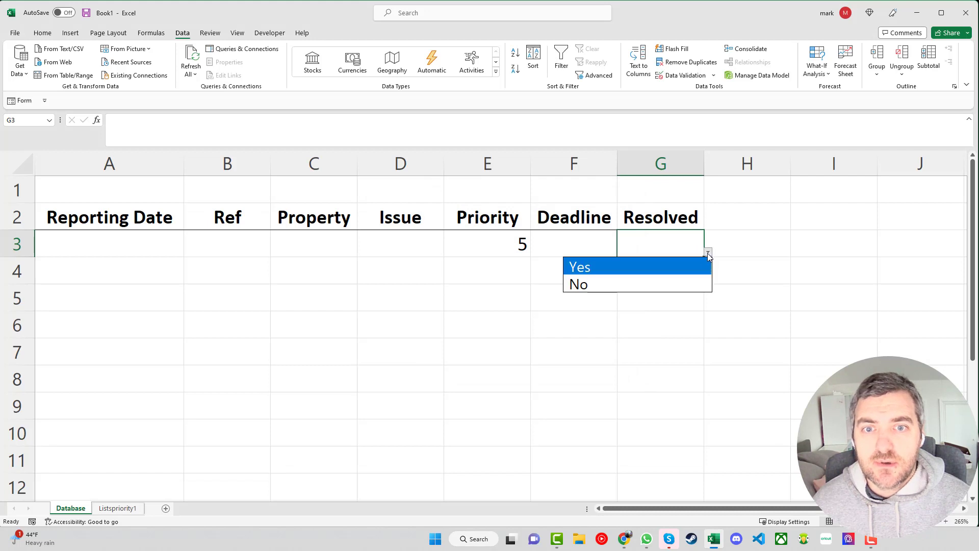
click(675, 265)
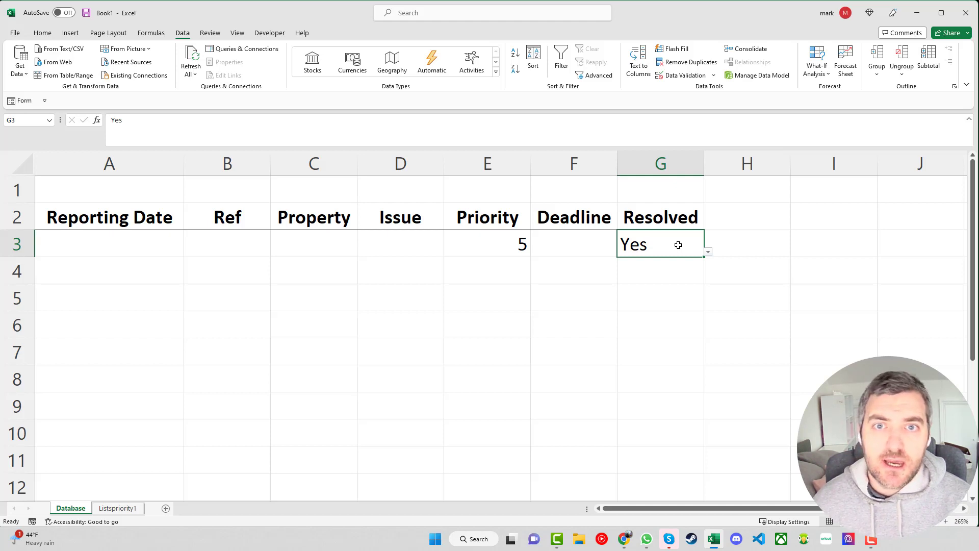
Highlight G3 when it equals Yes with green fill and dark green text.
click(51, 32)
click(490, 68)
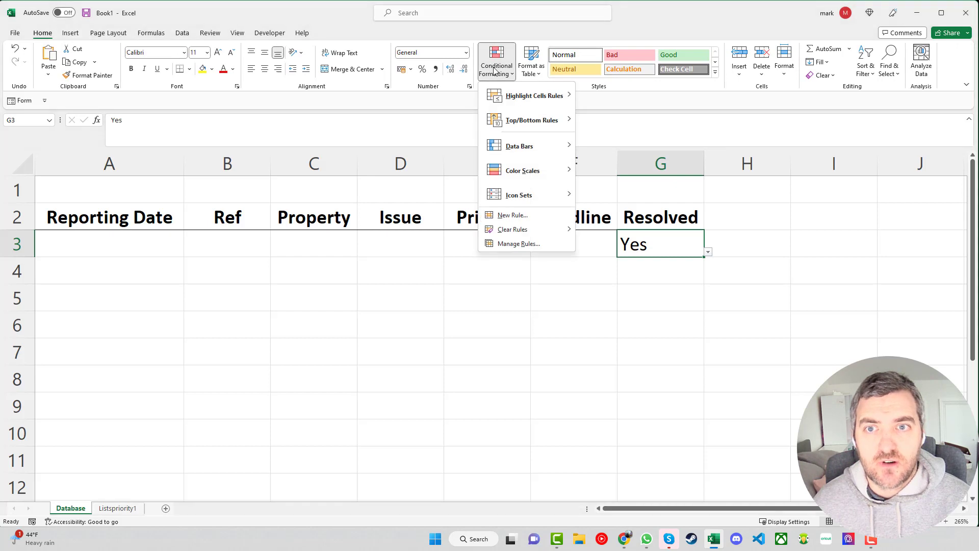
mouse_move(508, 105)
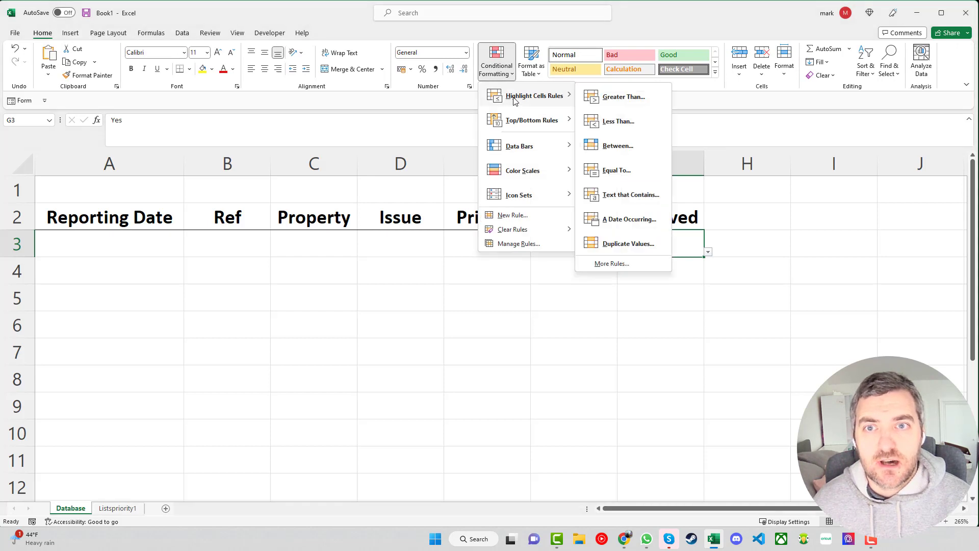
click(618, 171)
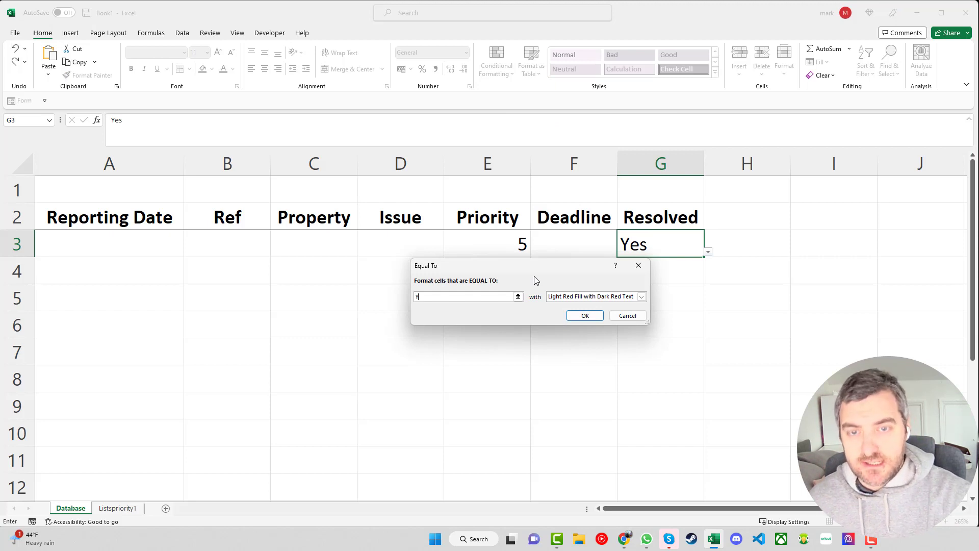
text(Yes)
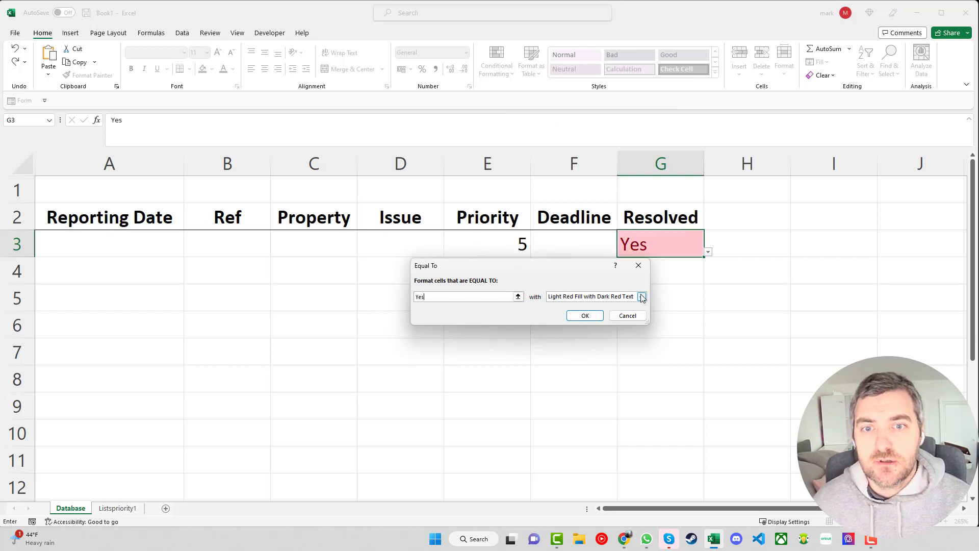
click(640, 296)
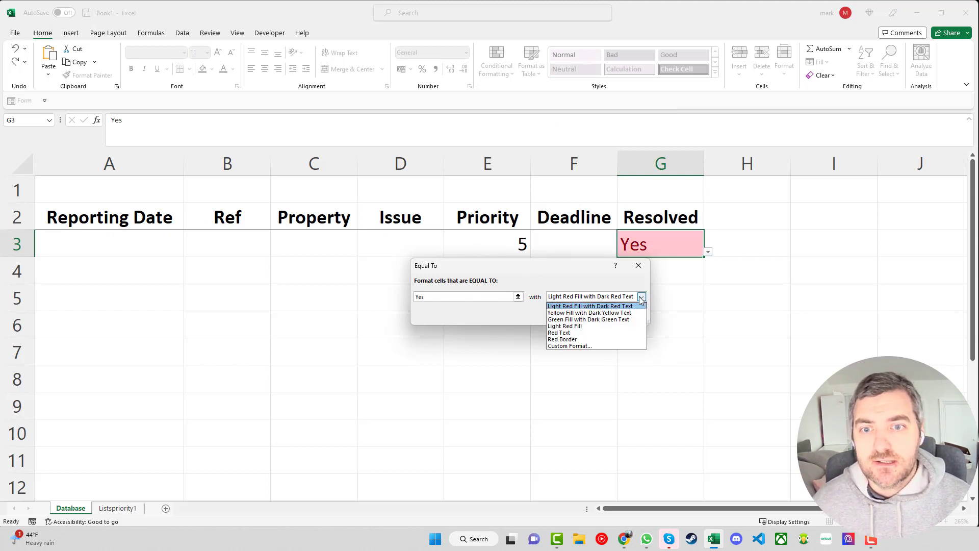
click(621, 319)
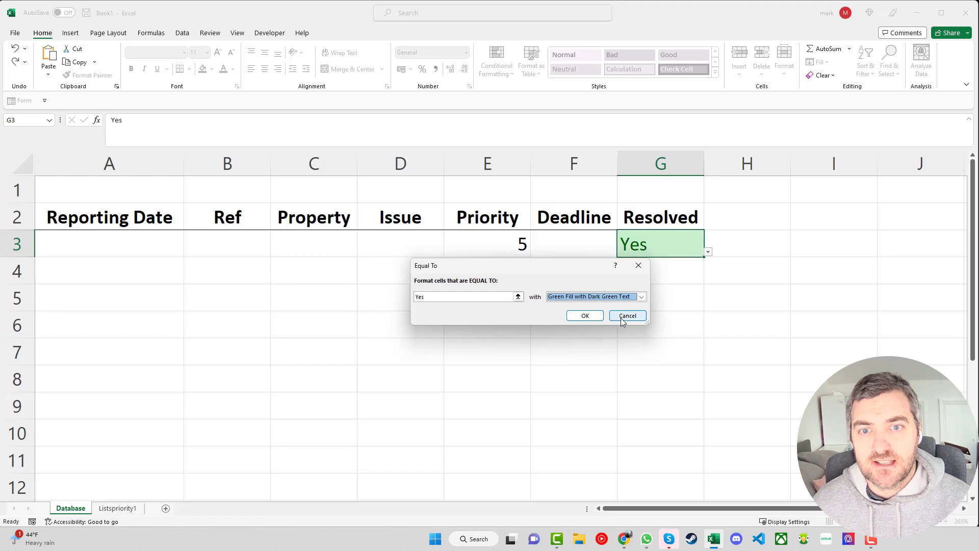
click(585, 316)
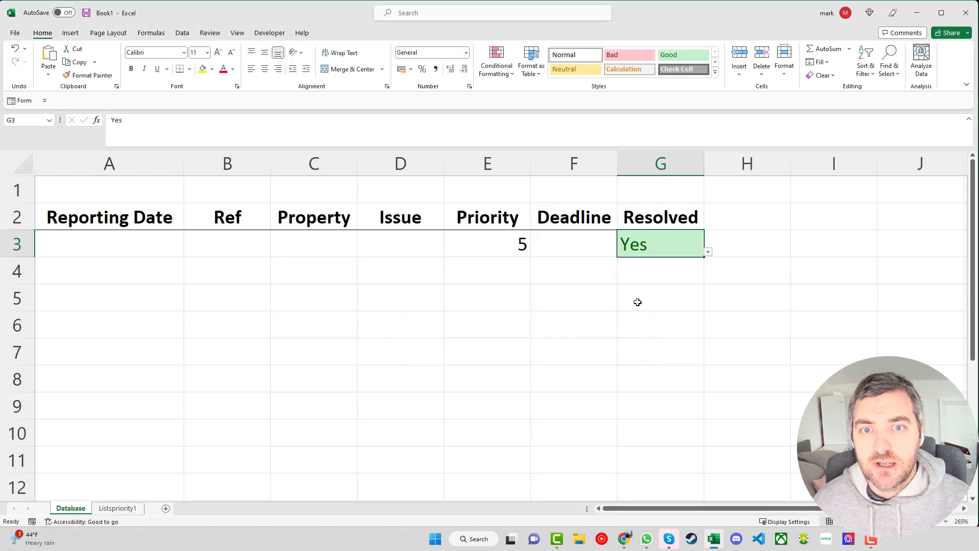
Add an Equal To No rule with a custom red fill and white text, then set G3 to No.
click(495, 65)
mouse_move(533, 102)
click(619, 166)
text(No)
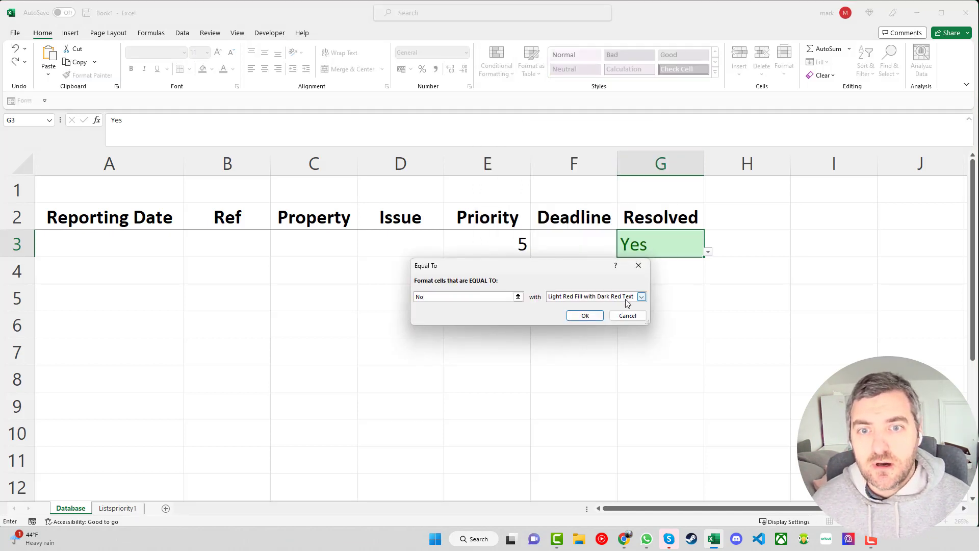
click(641, 297)
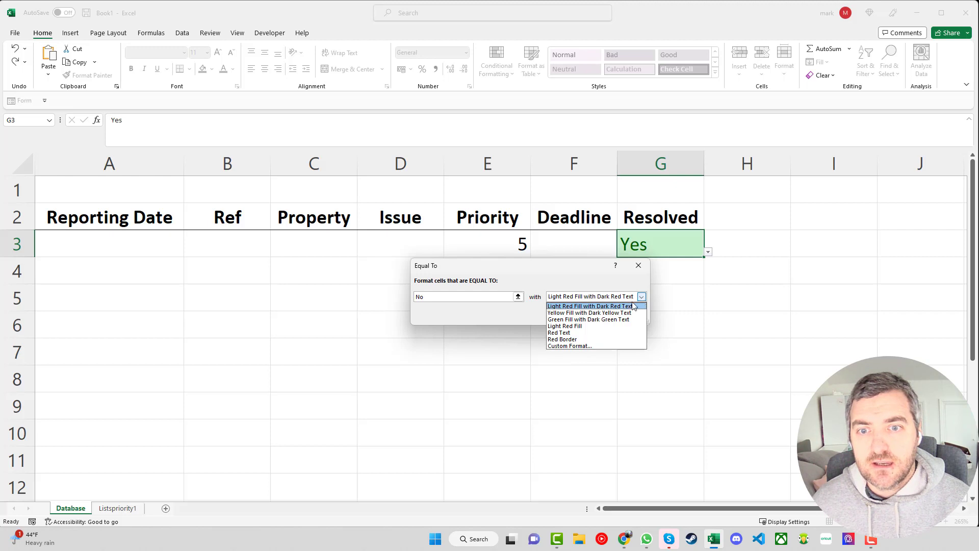
click(595, 347)
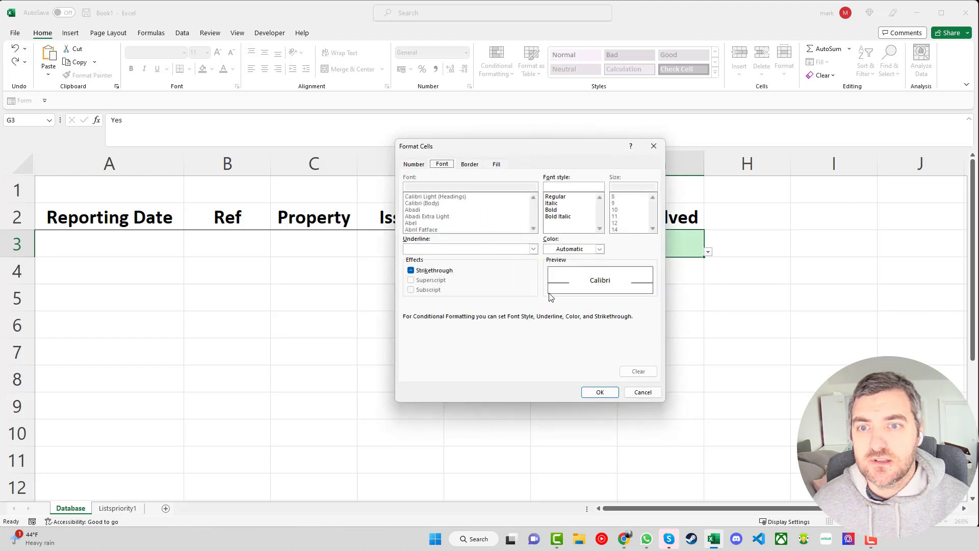
click(496, 165)
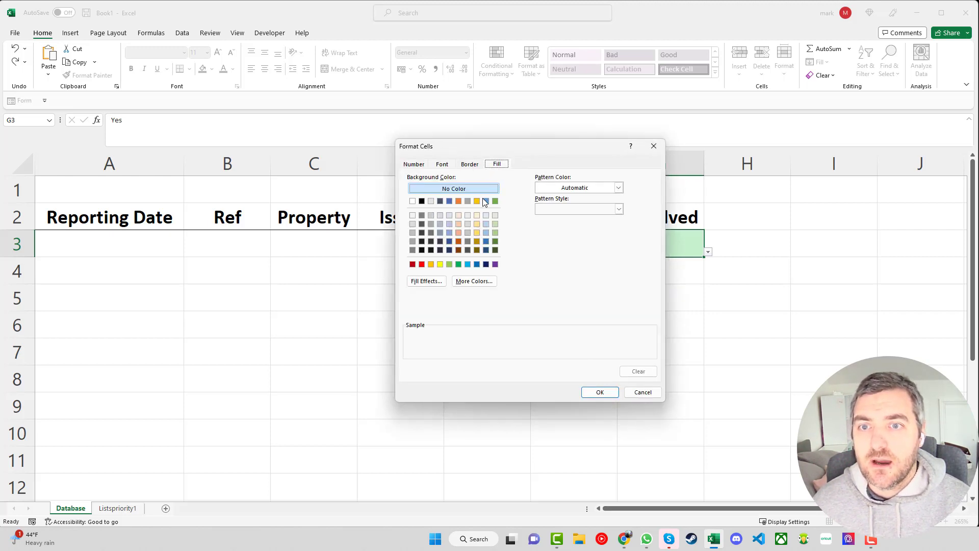
click(424, 263)
click(444, 165)
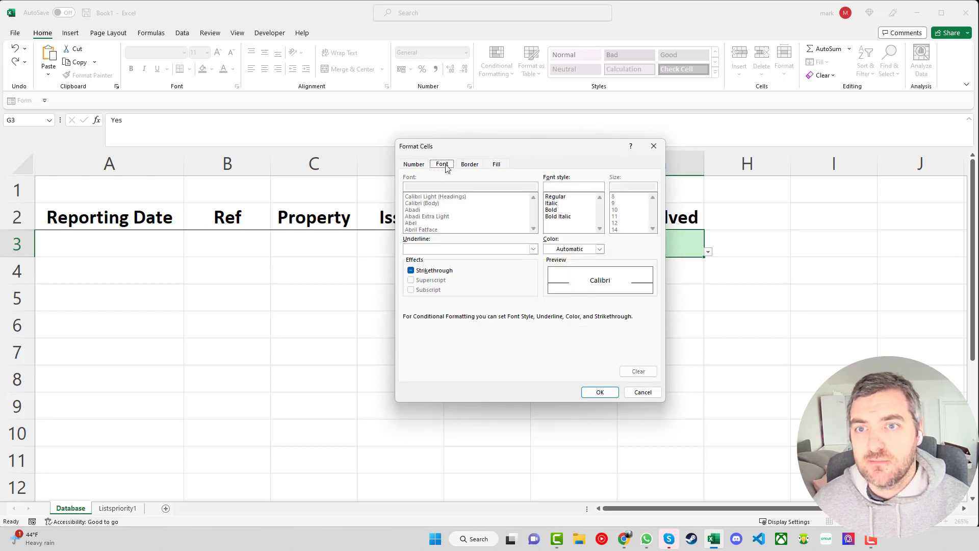
click(599, 249)
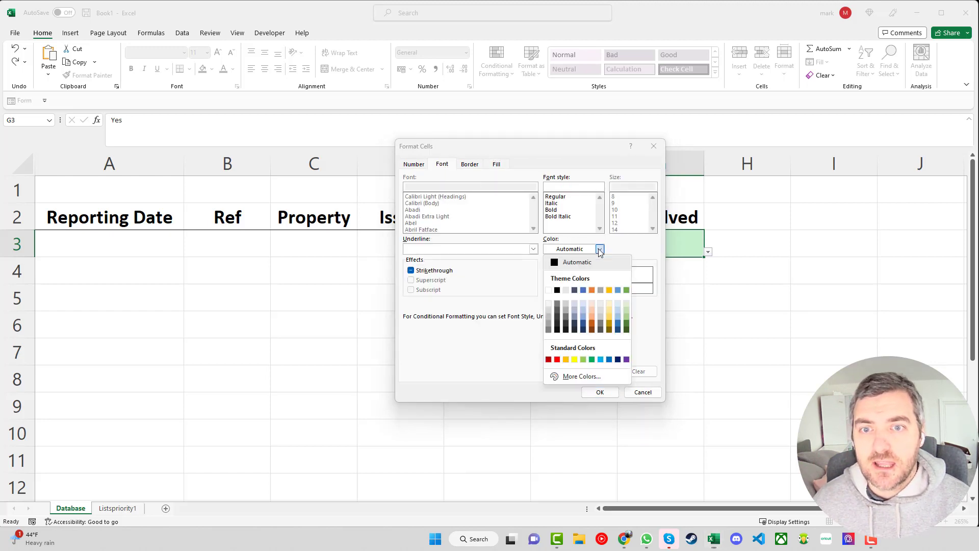
click(549, 292)
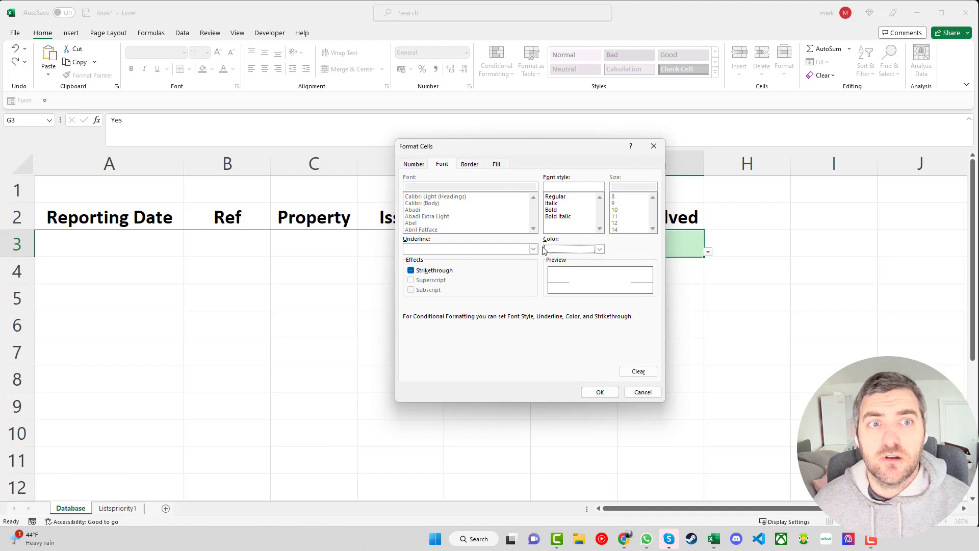
click(599, 392)
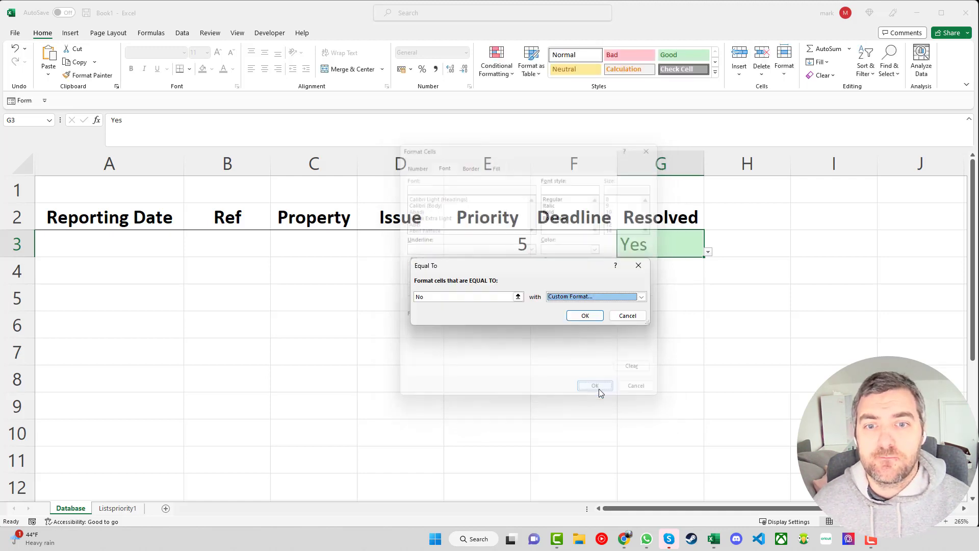
click(593, 317)
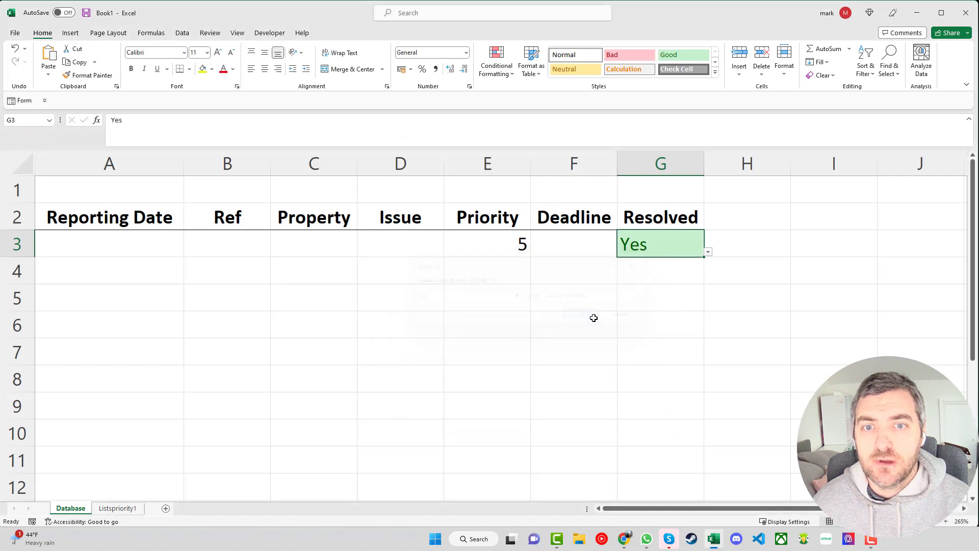
click(708, 253)
click(677, 280)
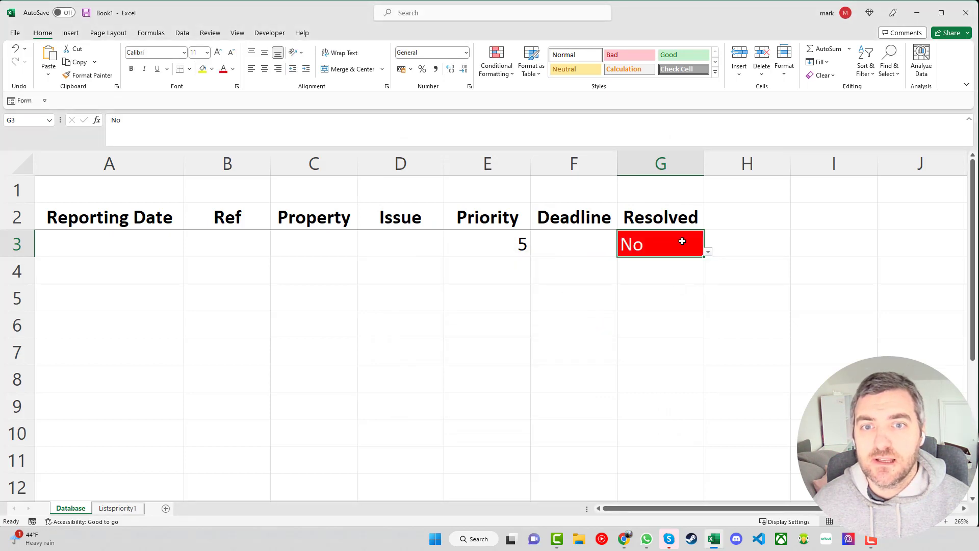
Add a rule to E3 giving value 1 a light red fill.
click(498, 244)
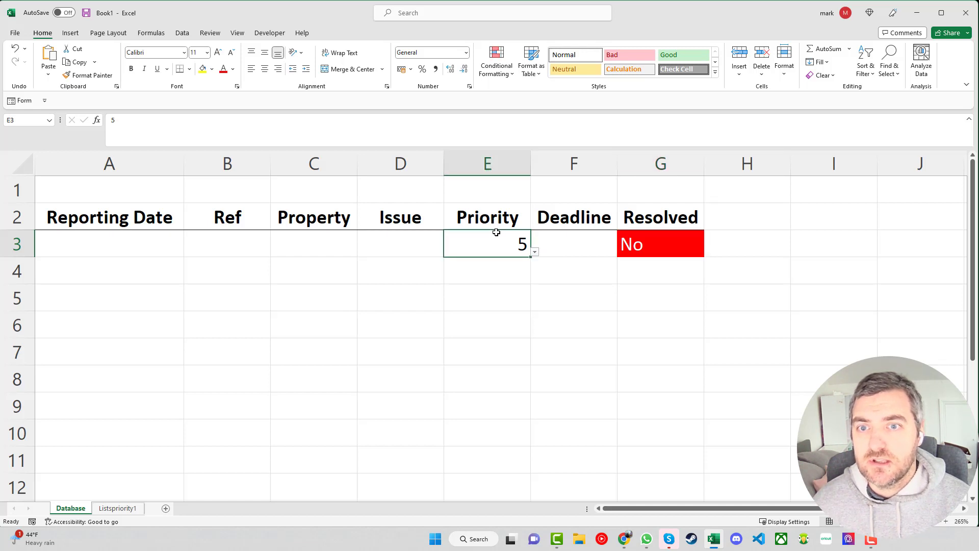
click(492, 75)
mouse_move(510, 95)
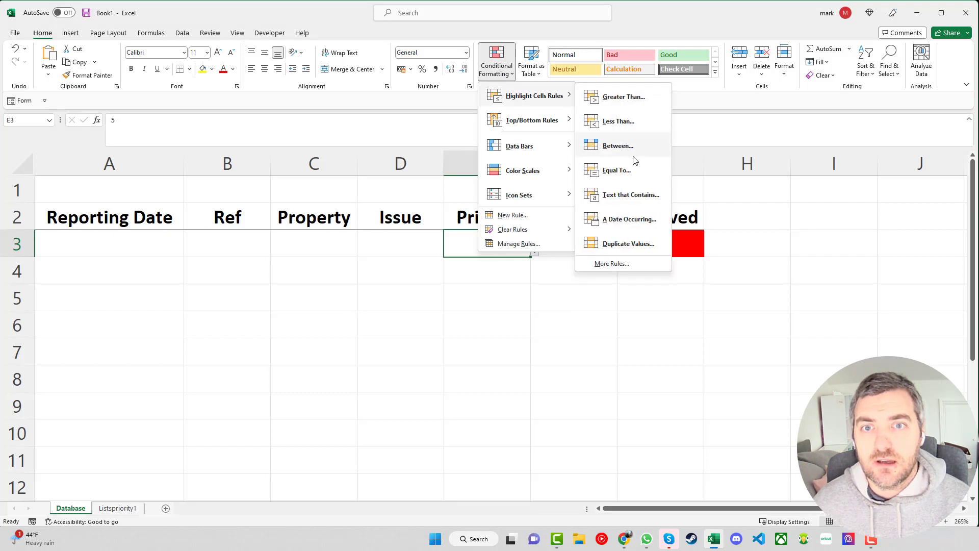
click(618, 171)
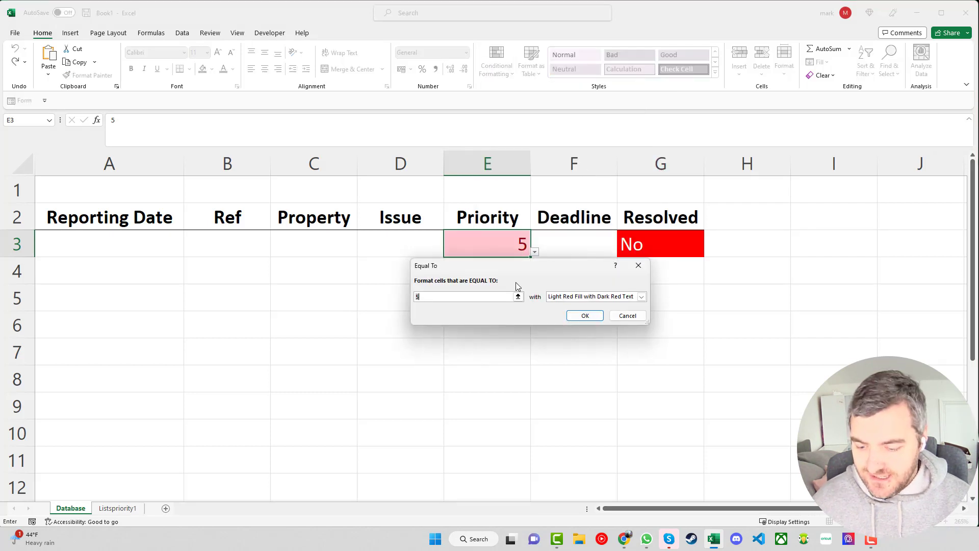
text(1)
click(641, 297)
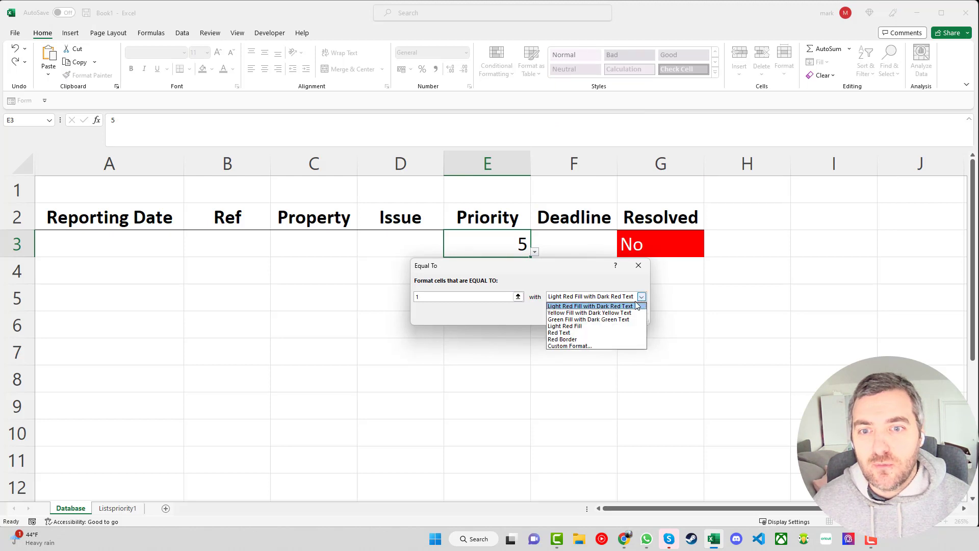
click(621, 320)
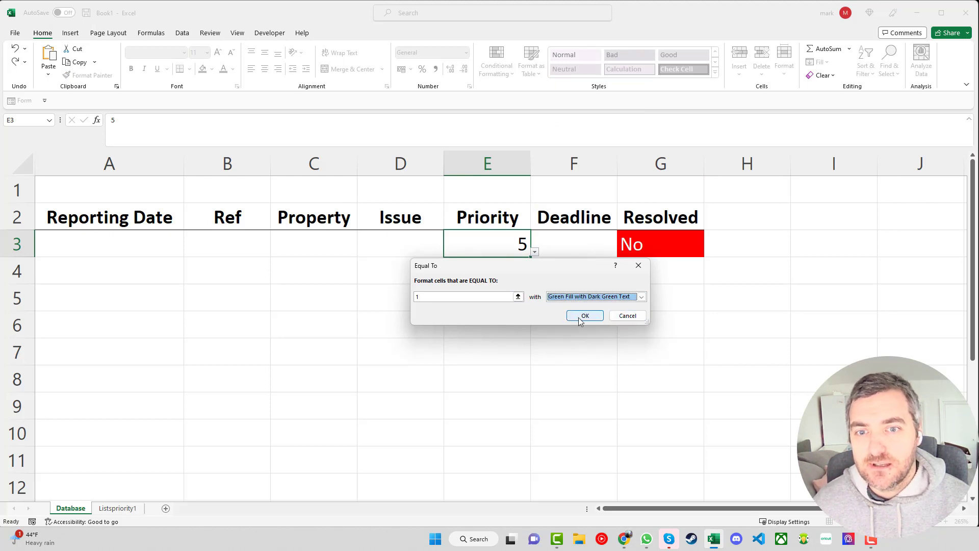
click(641, 296)
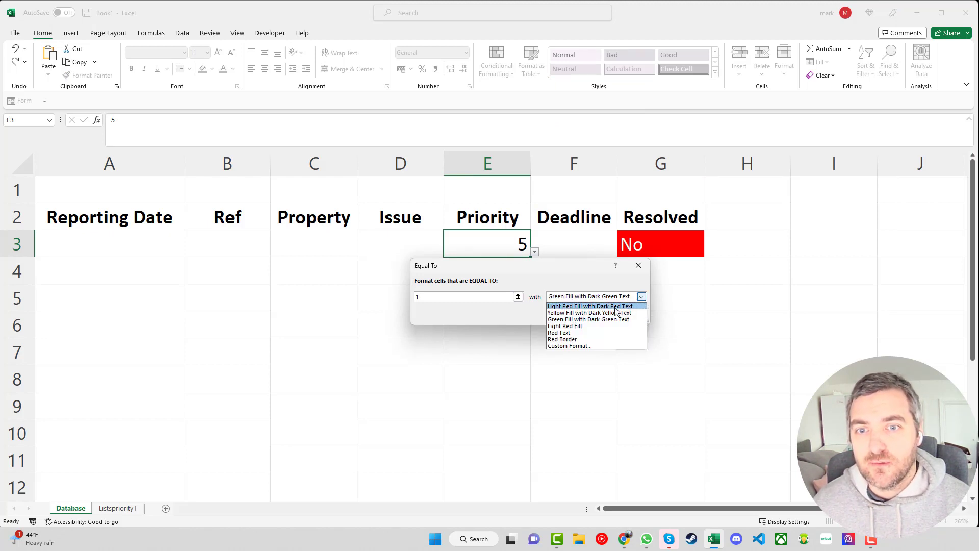
click(615, 306)
click(585, 315)
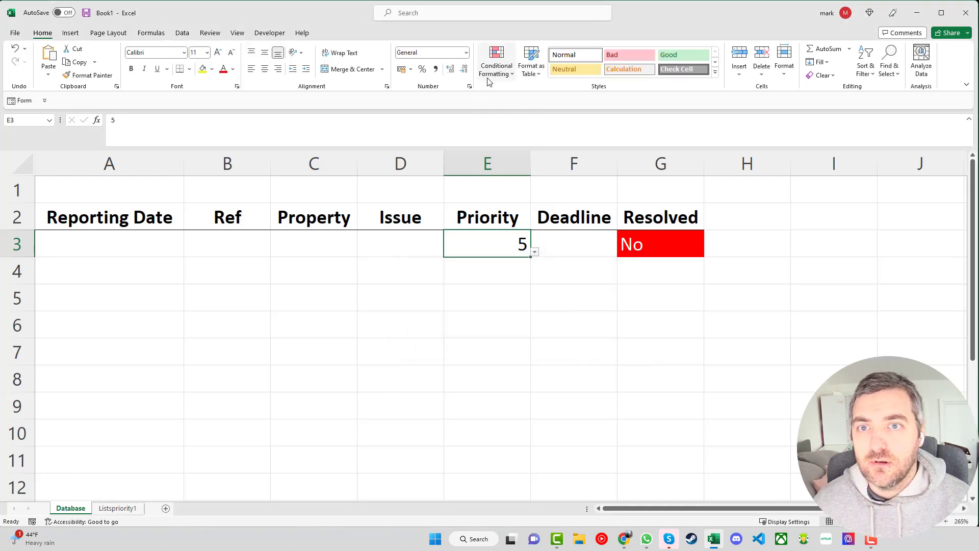
Add rules to E3 giving value 5 a yellow fill and 30 a green fill.
click(496, 61)
mouse_move(535, 96)
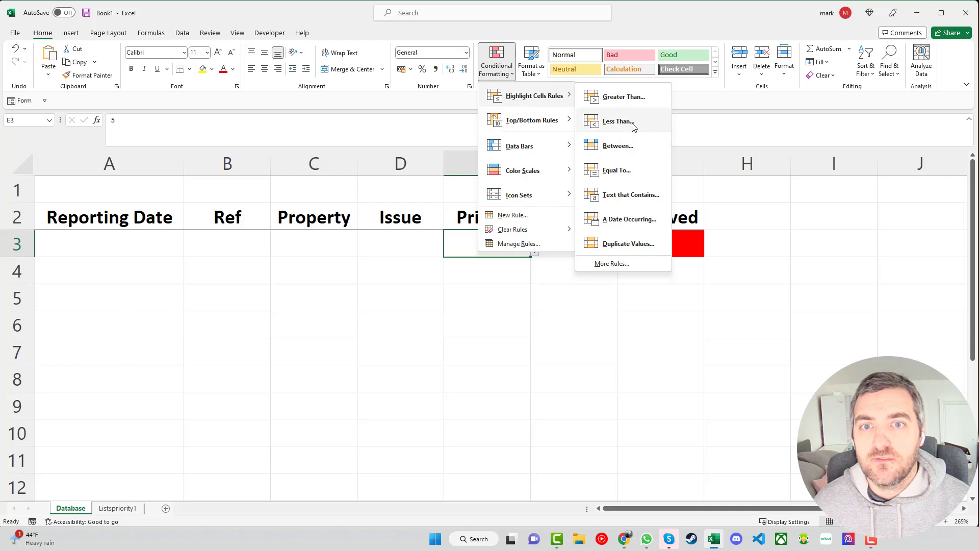
click(631, 171)
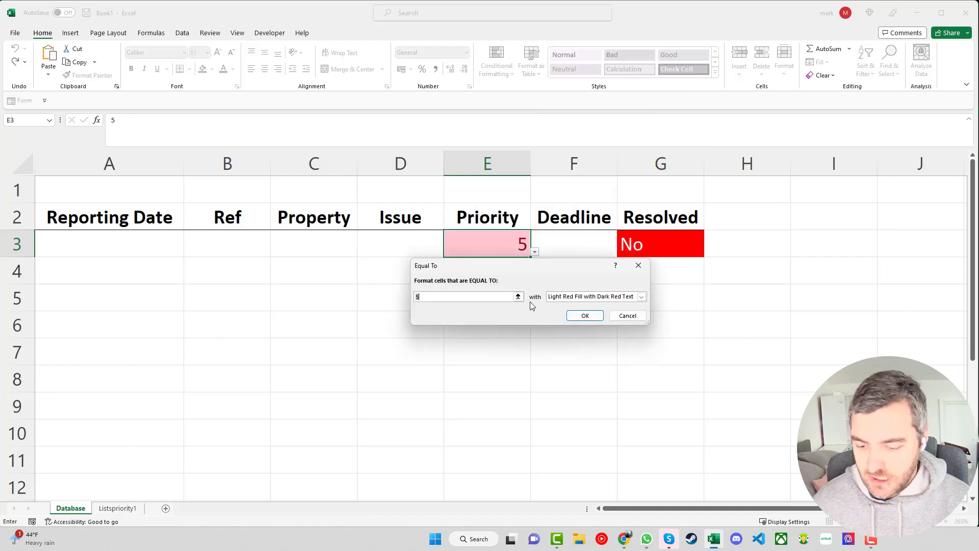
click(641, 297)
click(616, 311)
click(585, 315)
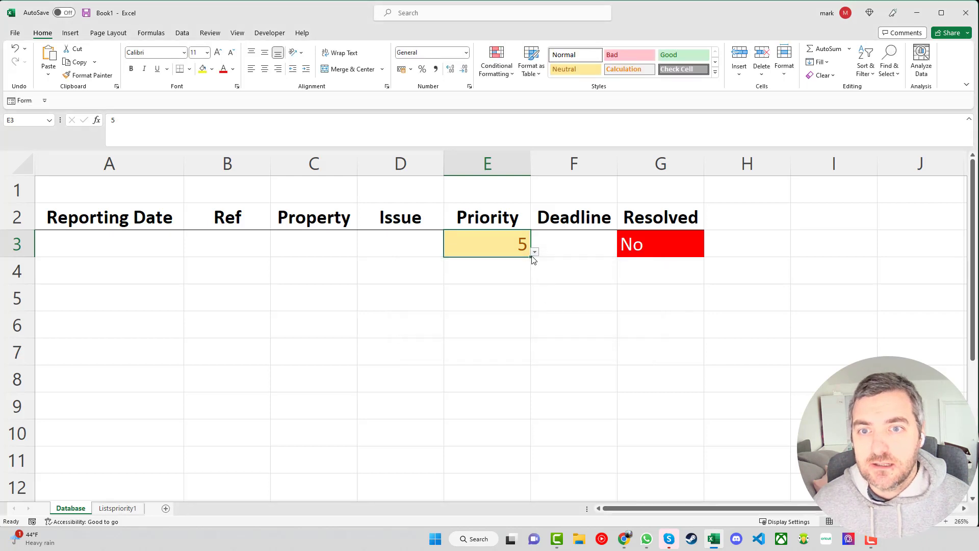
click(496, 61)
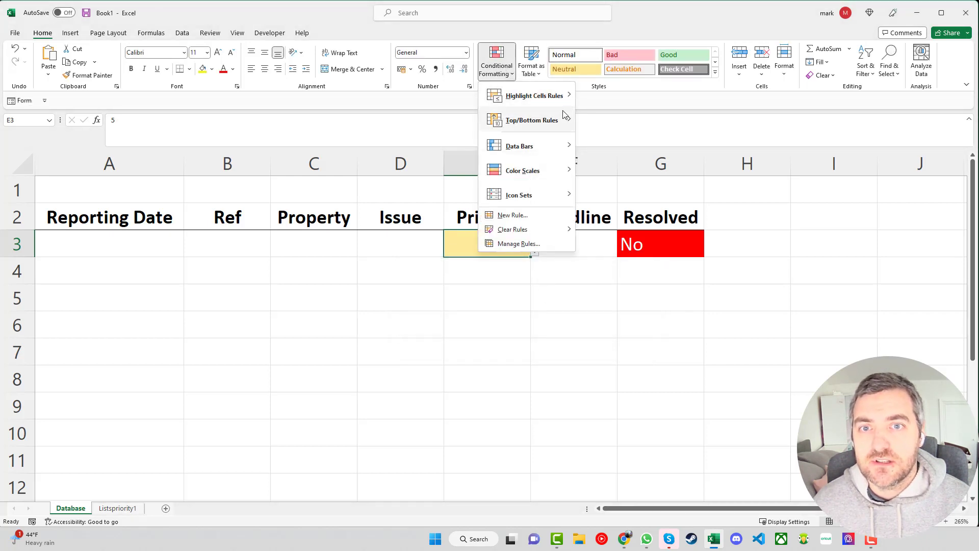
mouse_move(566, 97)
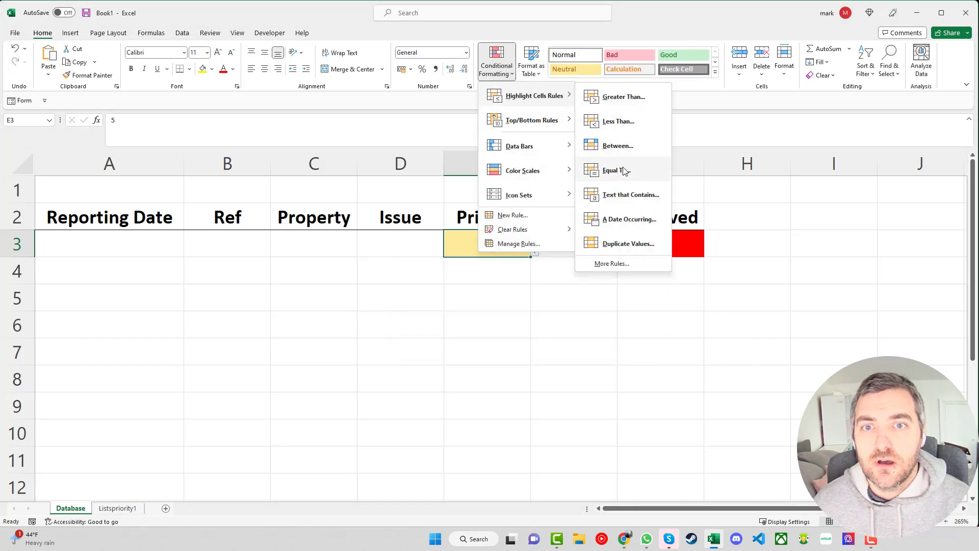
click(626, 172)
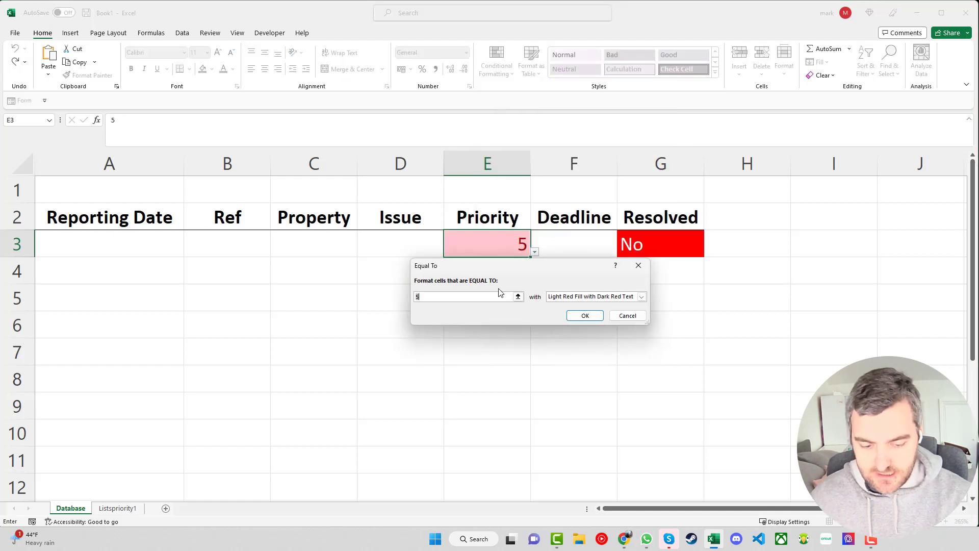
text(30)
click(642, 297)
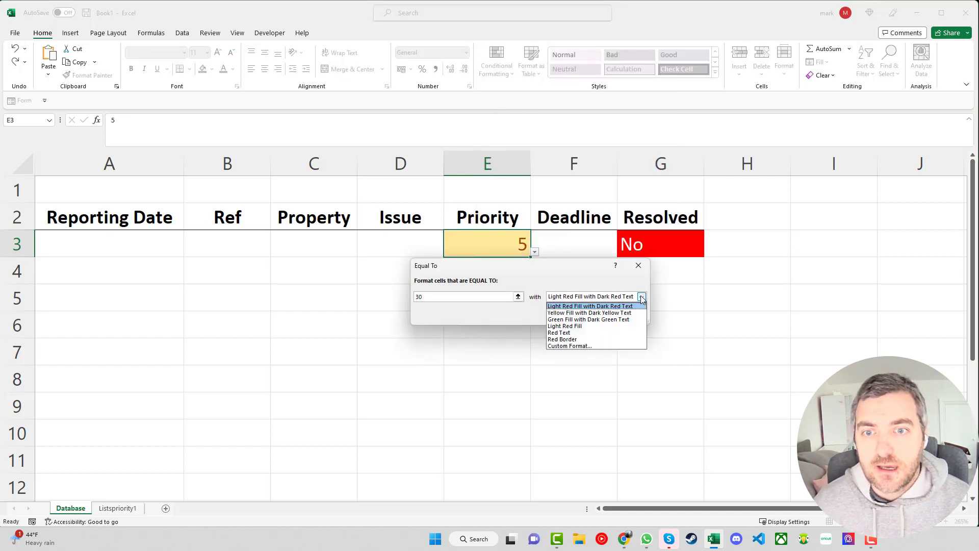
click(589, 319)
click(583, 316)
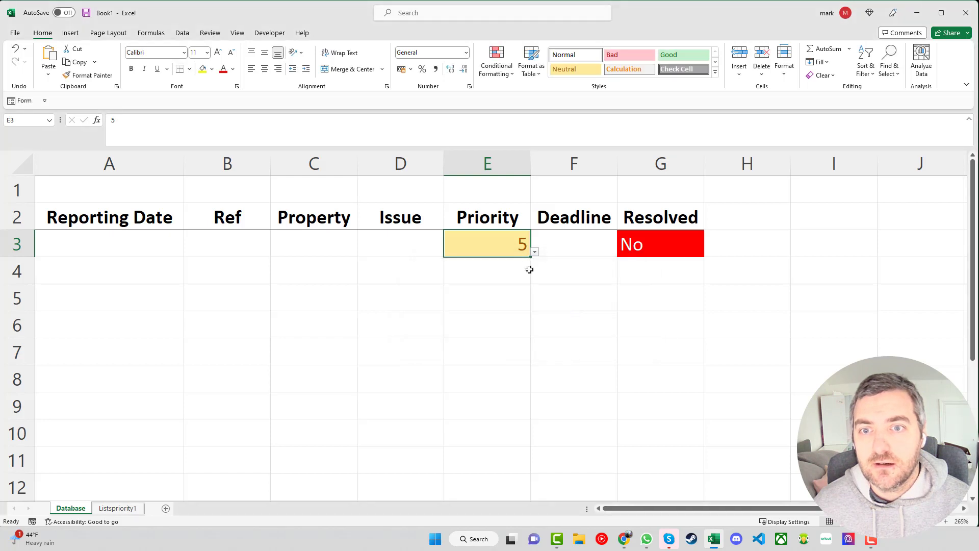
Test E3's colours by picking 1, then 5, and finally leaving it at 30.
click(531, 250)
click(509, 246)
click(534, 252)
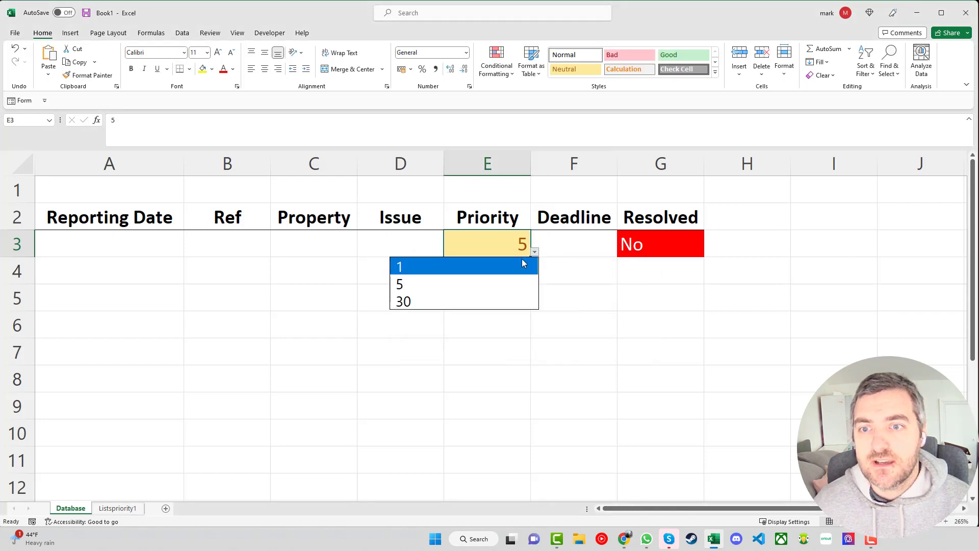
click(518, 263)
click(534, 251)
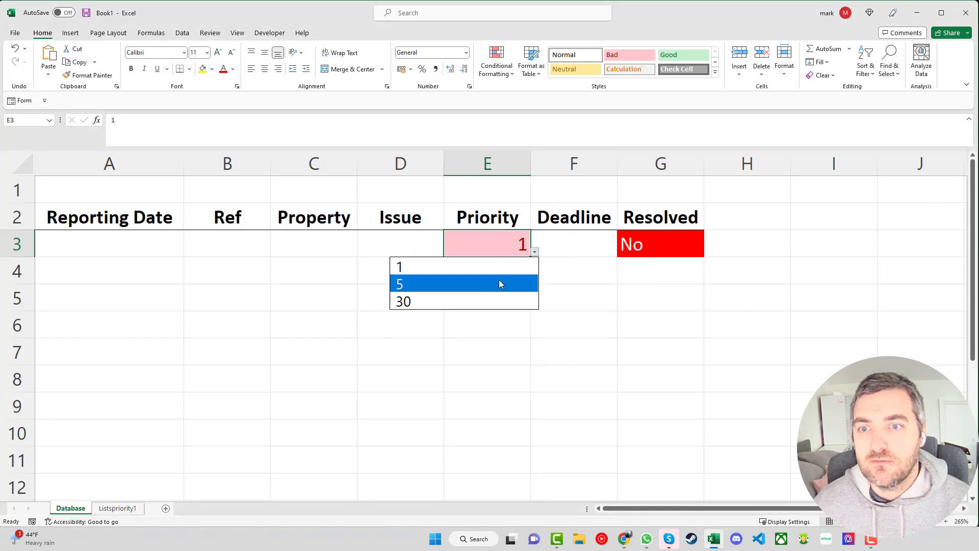
click(498, 283)
click(534, 251)
click(472, 300)
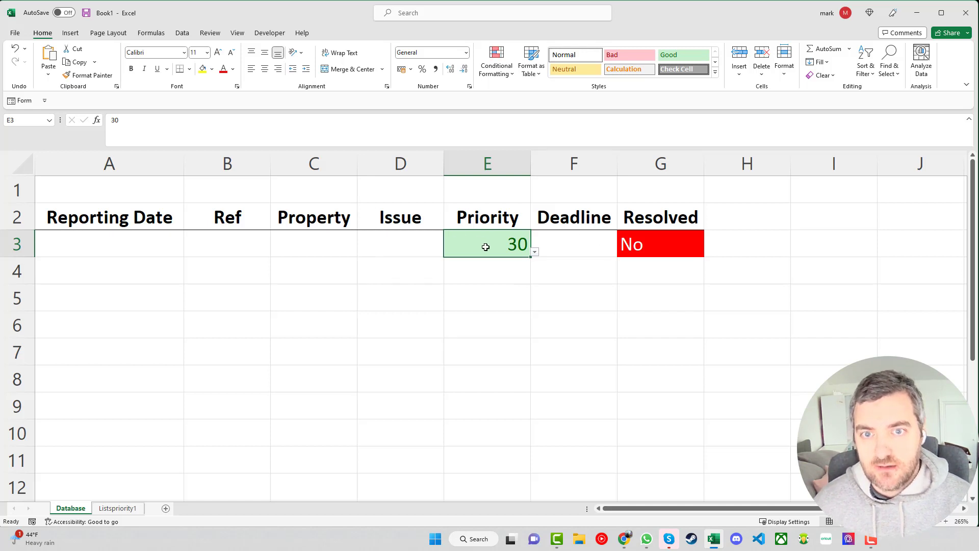
click(119, 240)
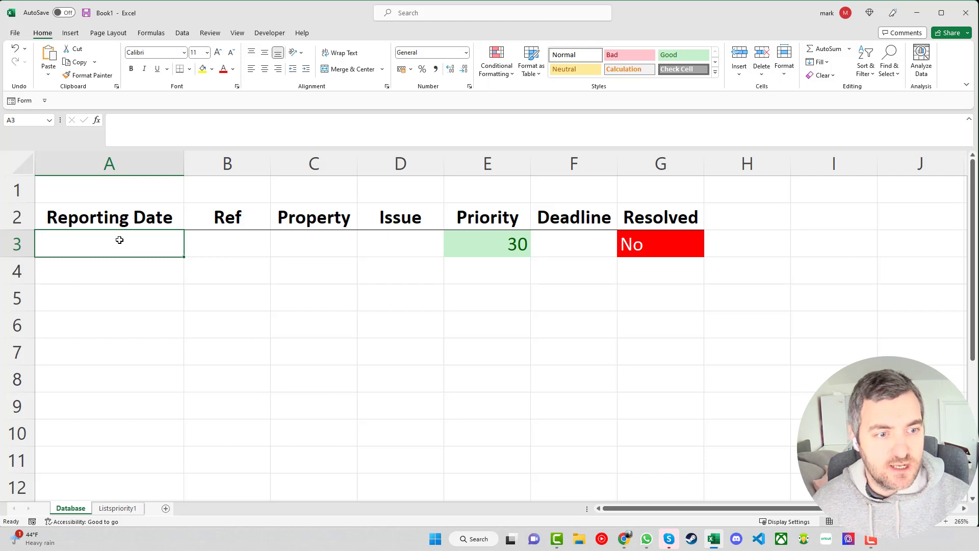
Fill row 3 with date 10/01/2023, Ref 1, a sample property address and issue 'leaking'.
text(10)
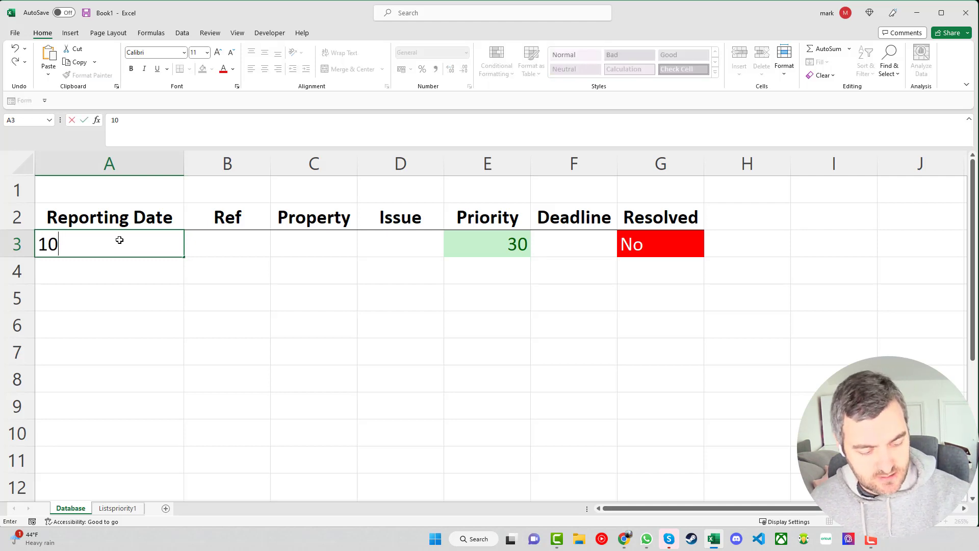
text(1/2023)
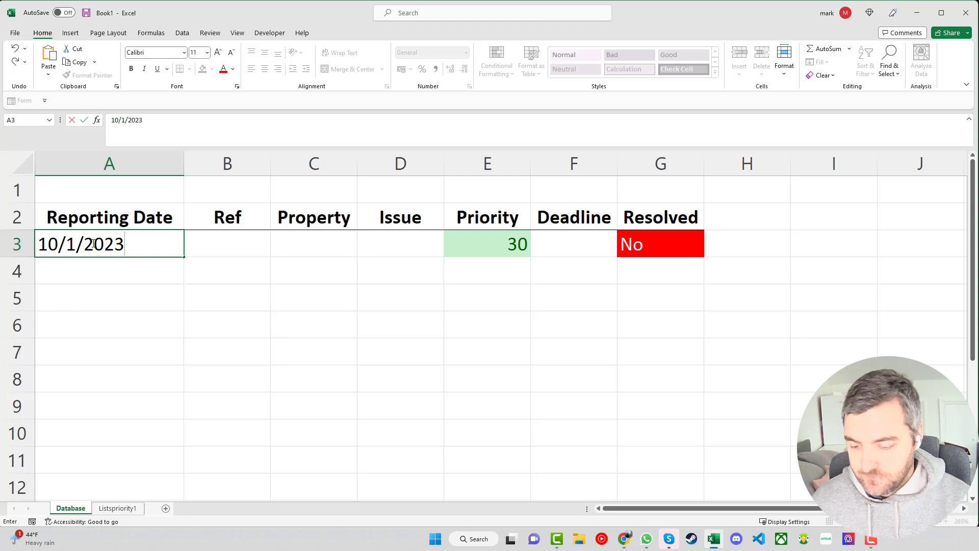
key(Tab)
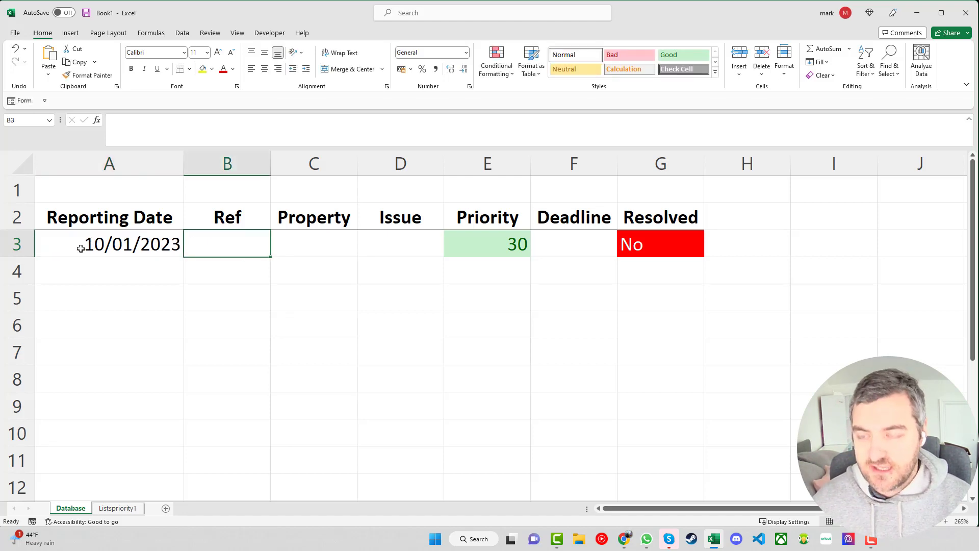
text(1)
key(Tab)
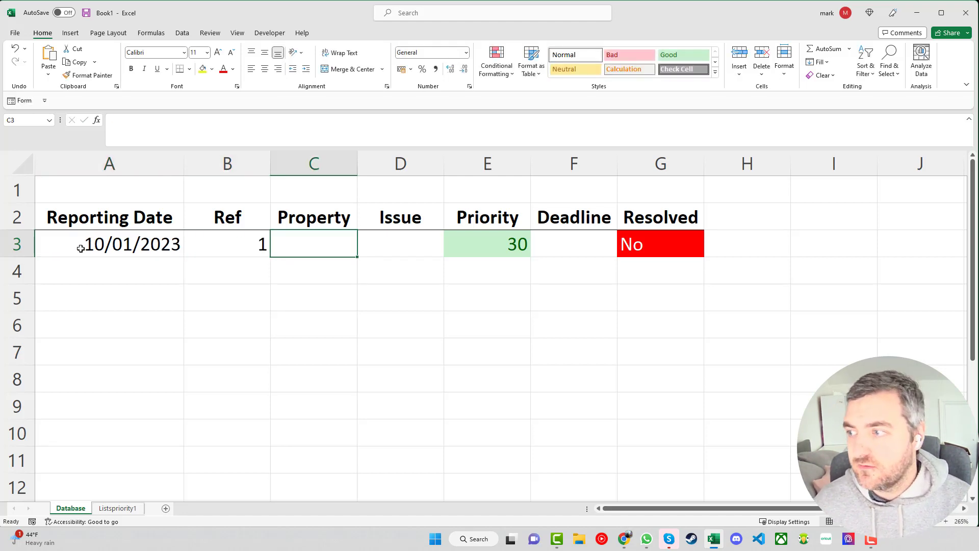
text(1 strret)
key(BackSpace)
key(BackSpace)
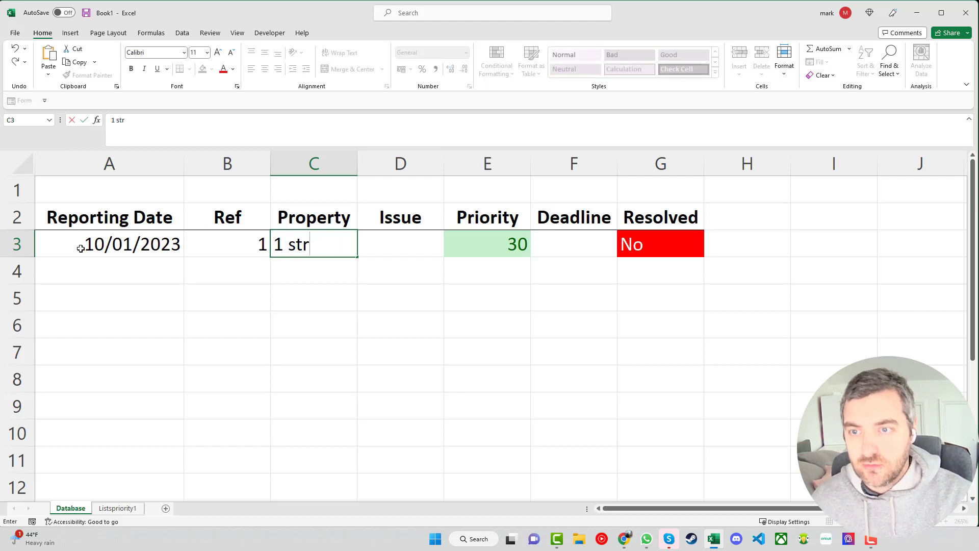
text(eet)
key(Tab)
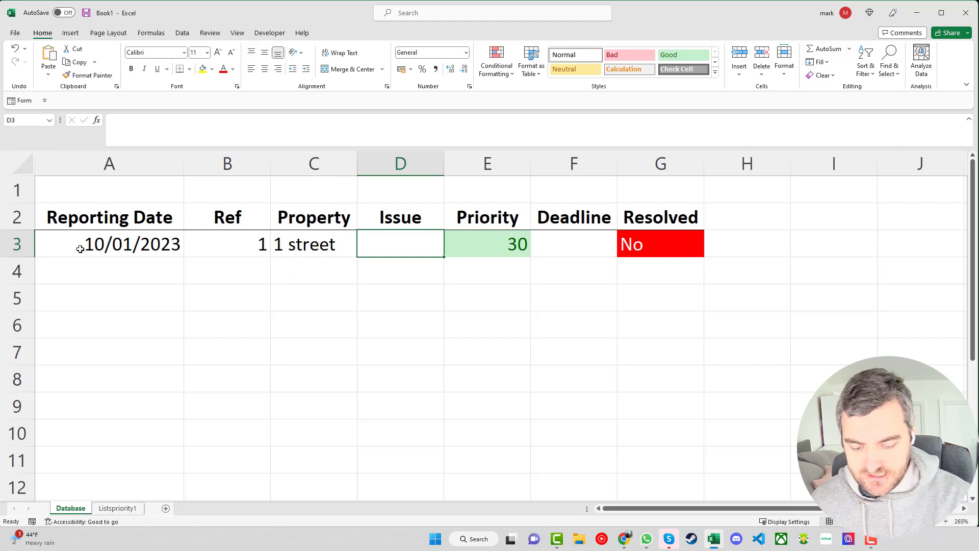
text(leaking)
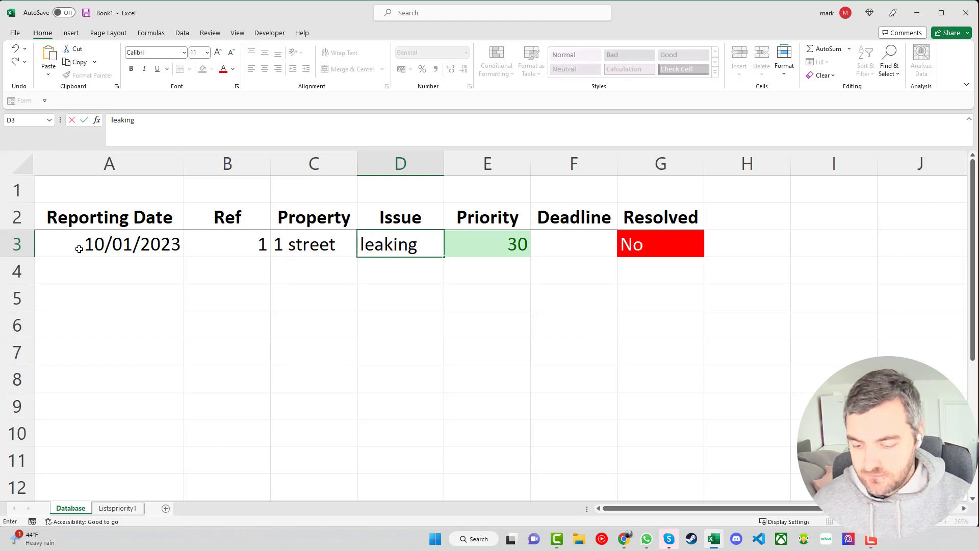
key(Tab)
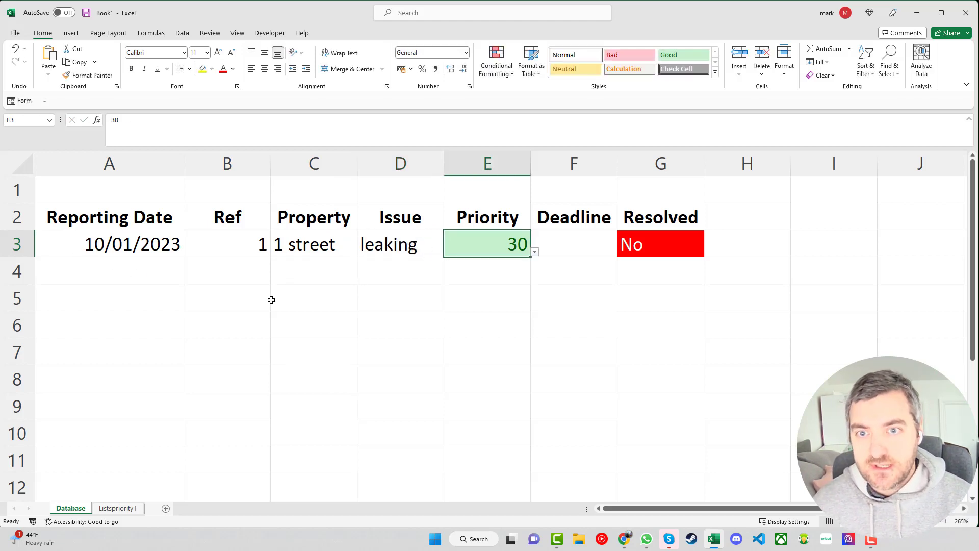
Set E3 to 5 and enter =A3+E3 in F3, giving deadline 15/01/2023.
click(534, 252)
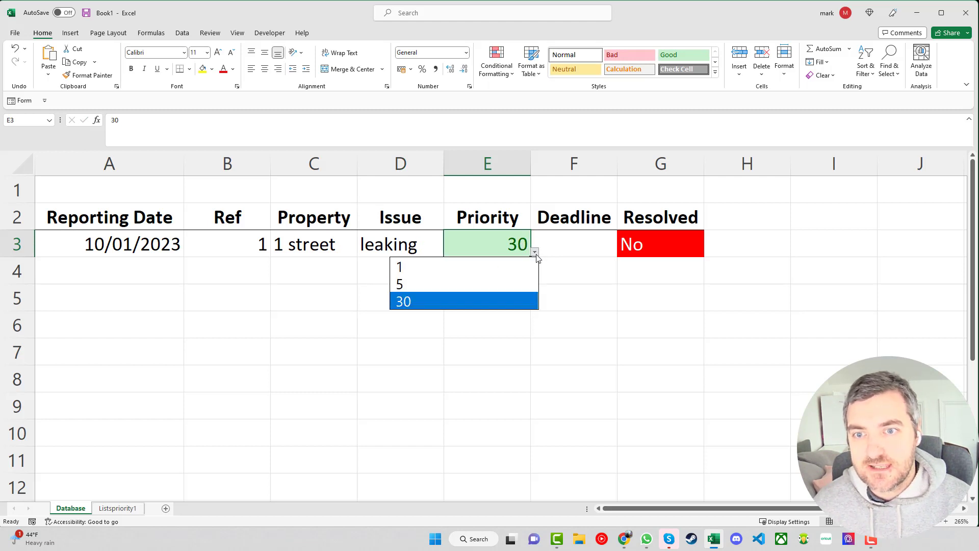
click(498, 284)
click(578, 245)
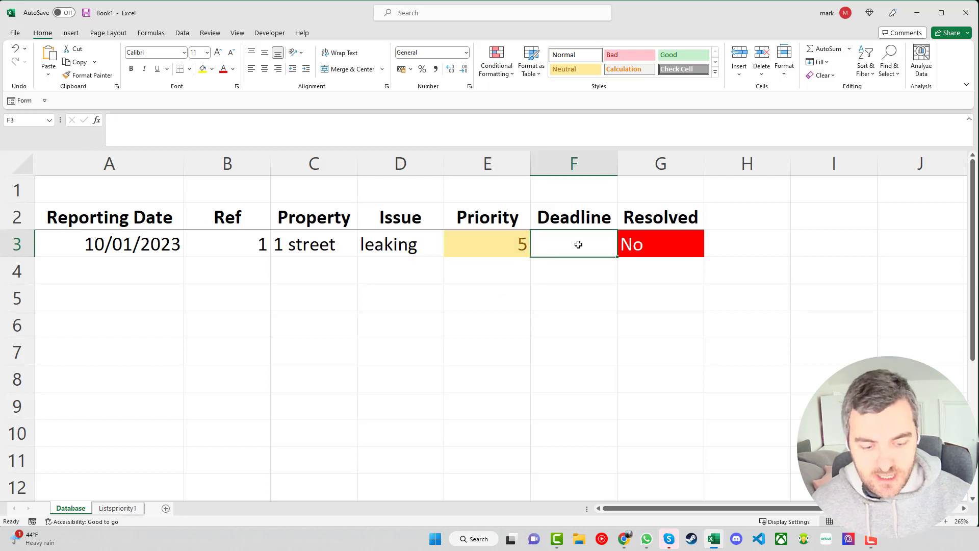
text(=)
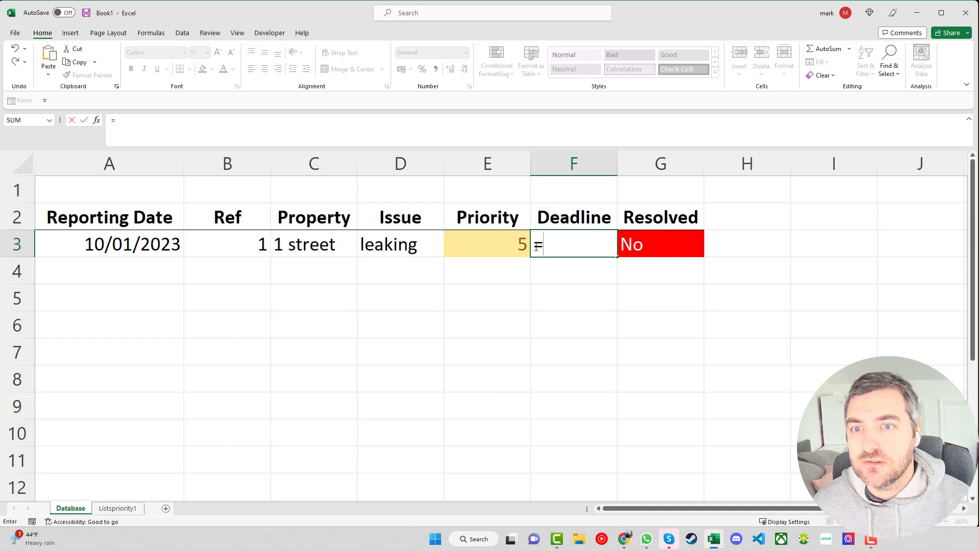
click(118, 243)
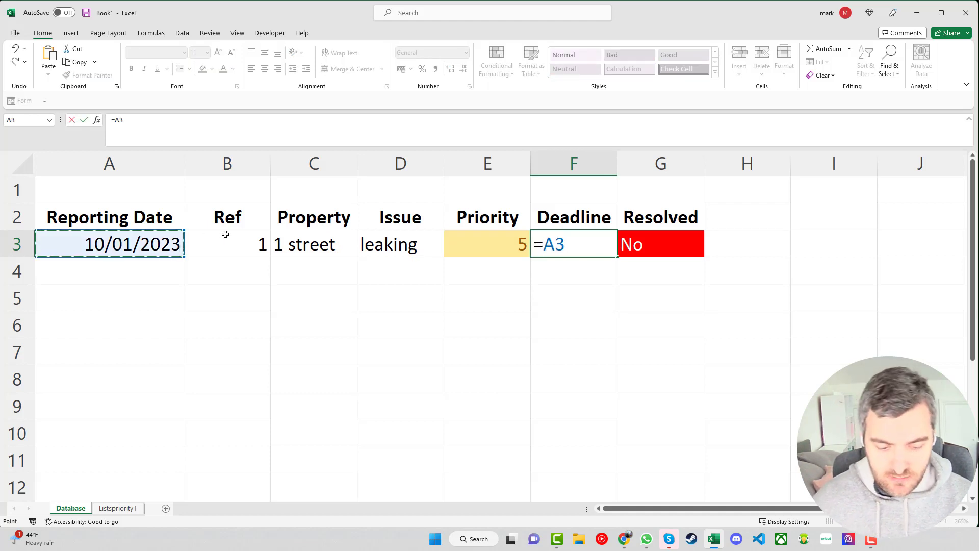
text(+)
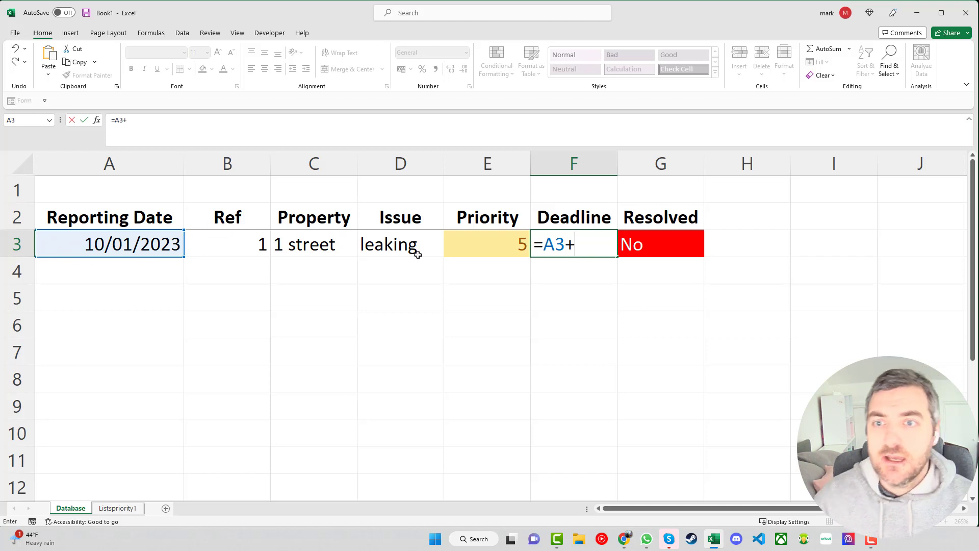
click(484, 247)
key(Return)
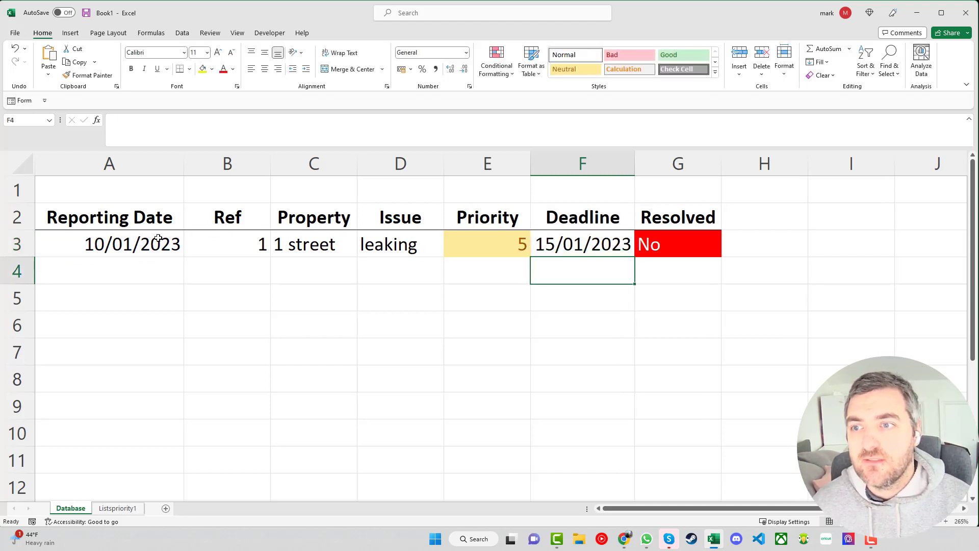
drag(102, 221, 667, 250)
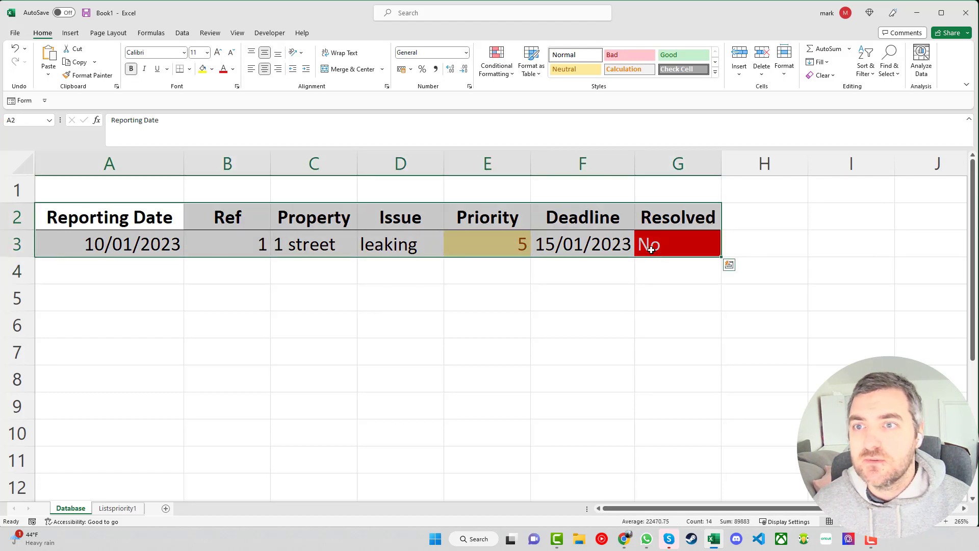
Apply Center and Middle Align to the headers and row 3 in A2:G3.
click(264, 71)
click(264, 73)
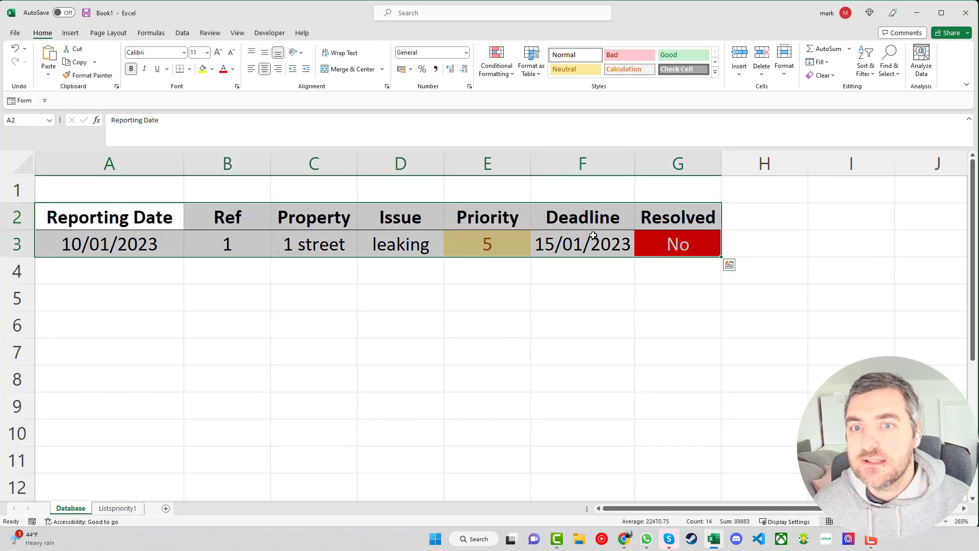
click(265, 54)
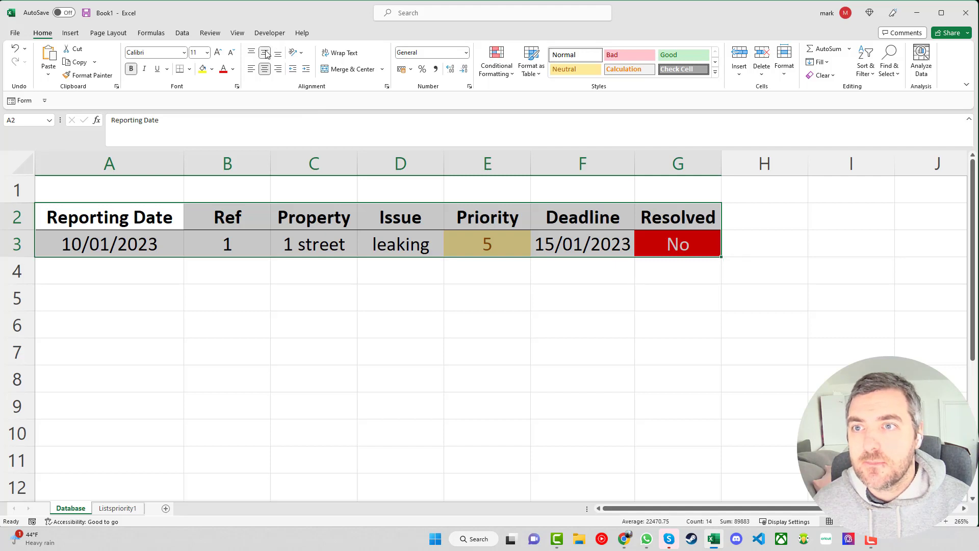
click(587, 275)
drag(118, 214, 649, 253)
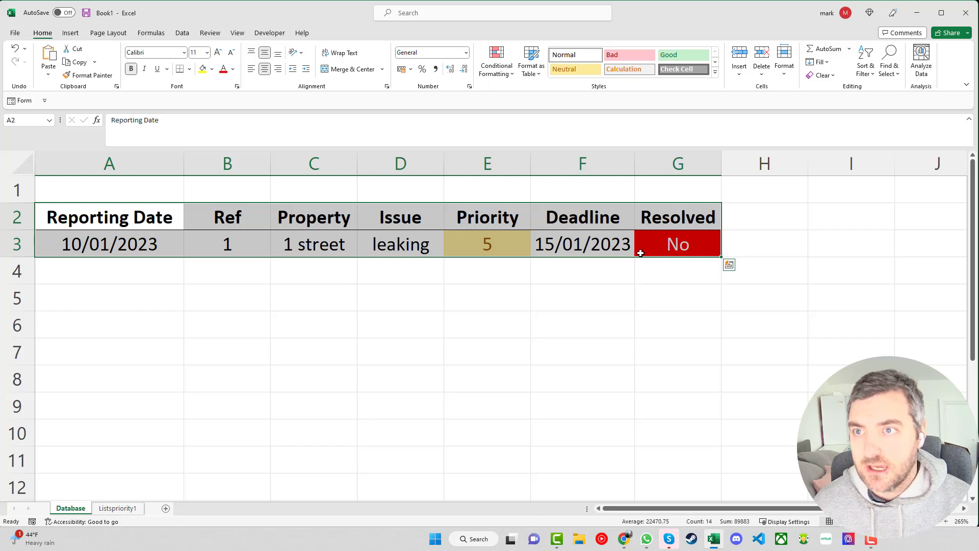
click(70, 34)
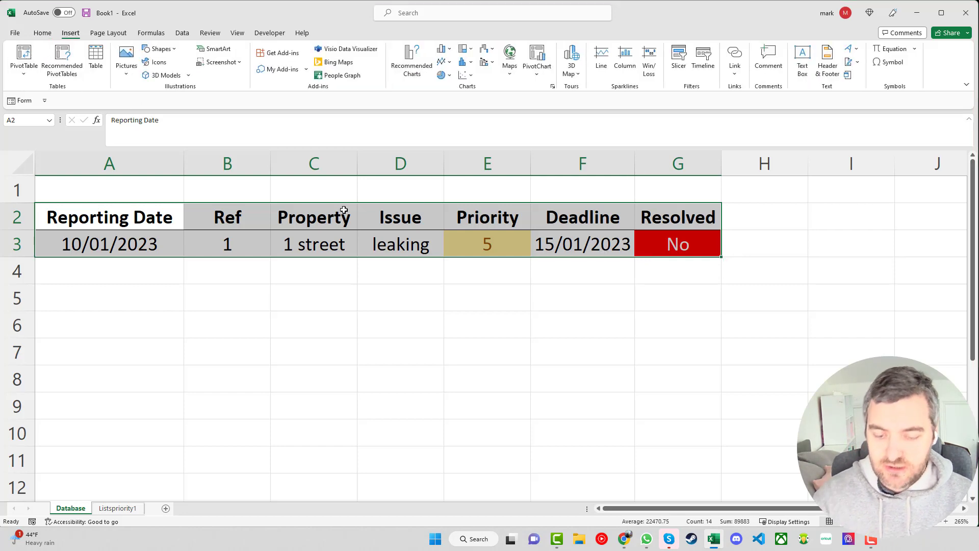
Convert A2:G3 into a table with headers, dismiss Analyze Data, and extend it to row 4.
key(ctrl+t)
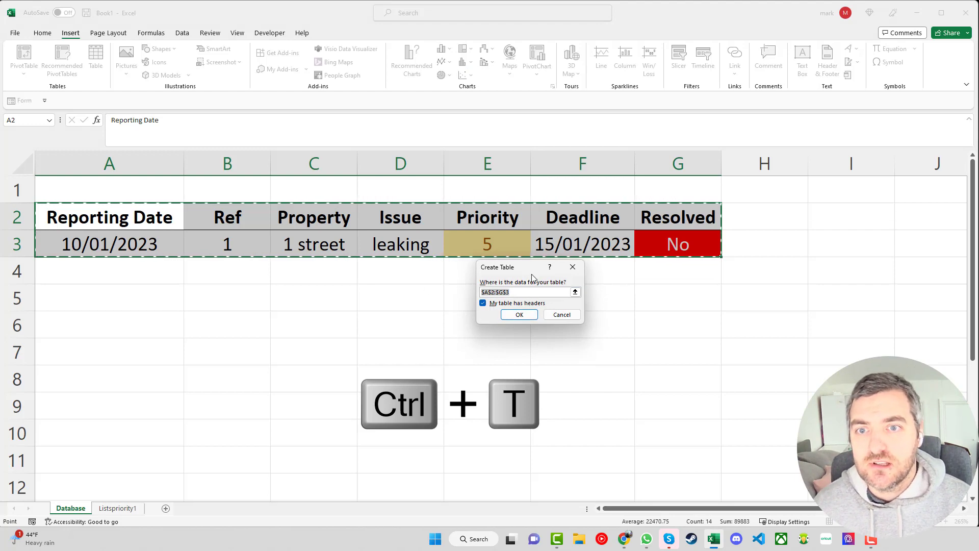
click(519, 314)
click(671, 245)
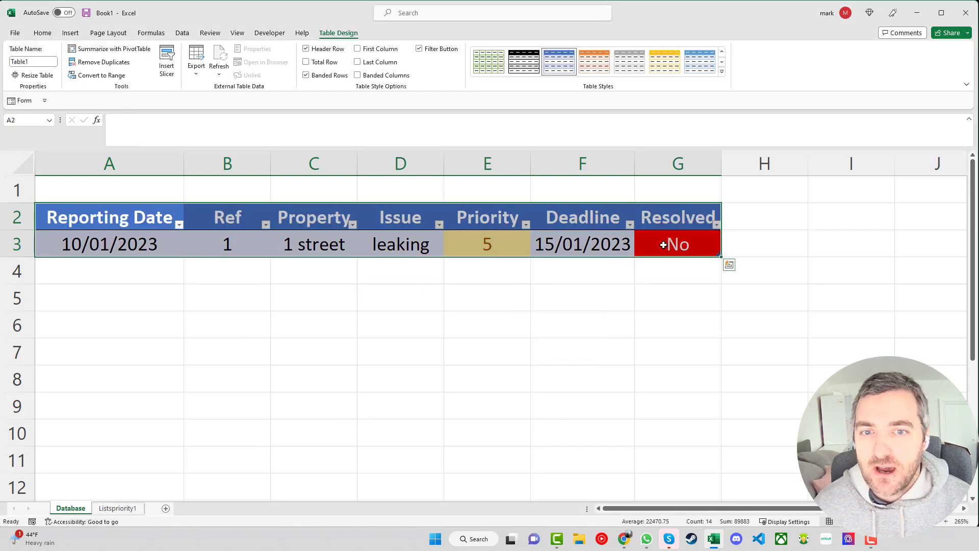
key(Tab)
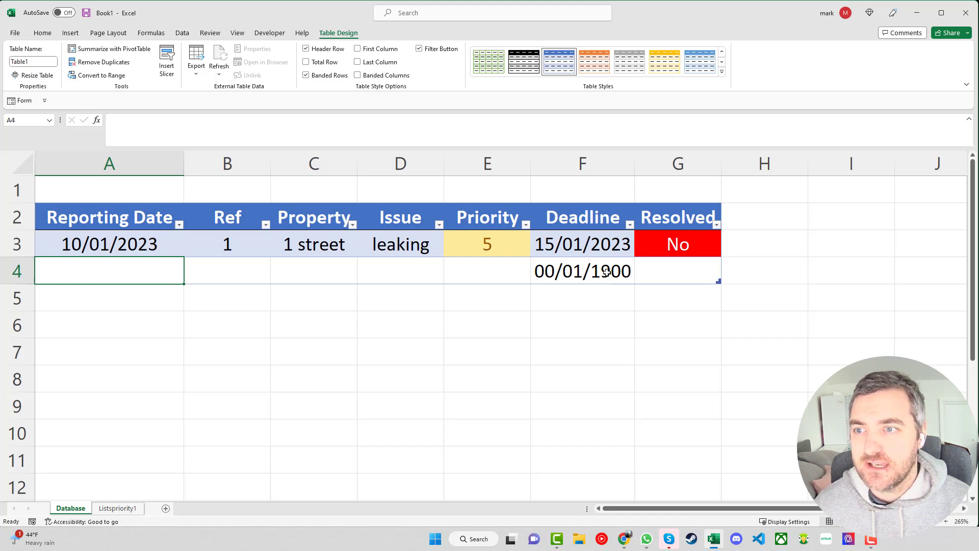
Enter row 4's date 11/01/2023, Ref 2, a sample property address and issue 'roof'.
key(alt+a)
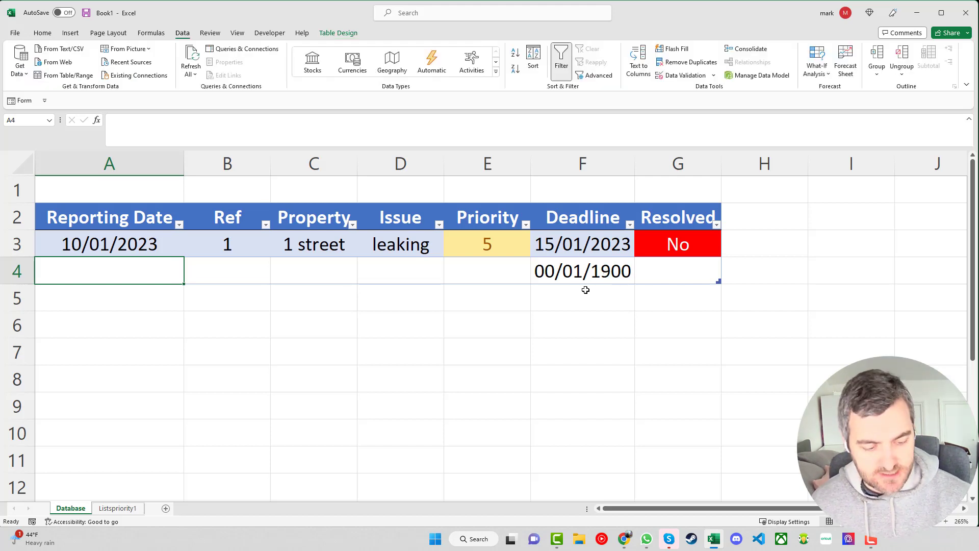
text(11/)
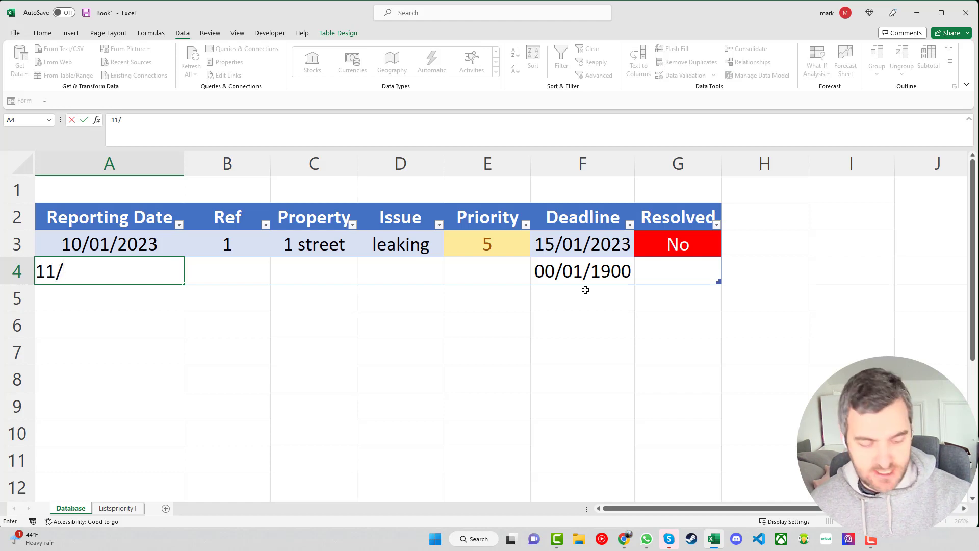
text(01/2023)
key(Tab)
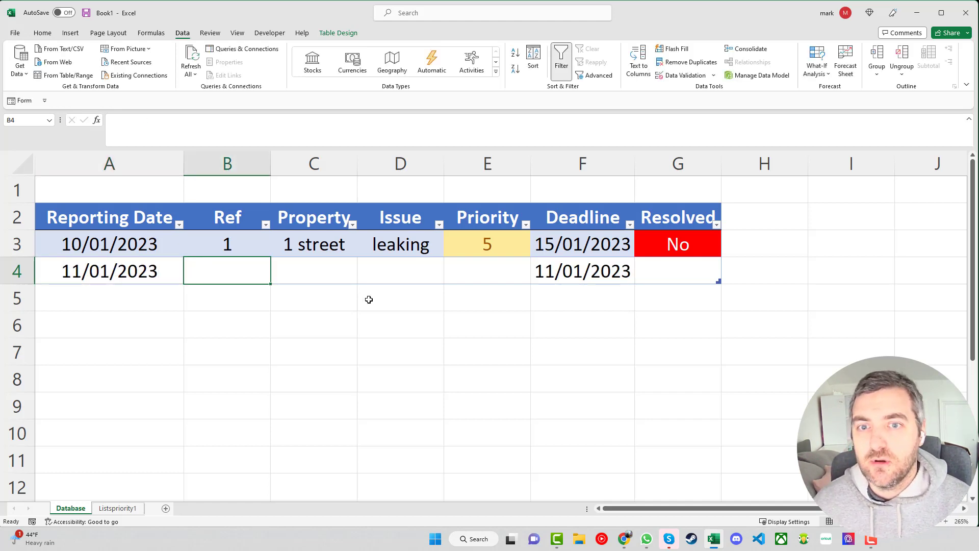
text(2)
key(Tab)
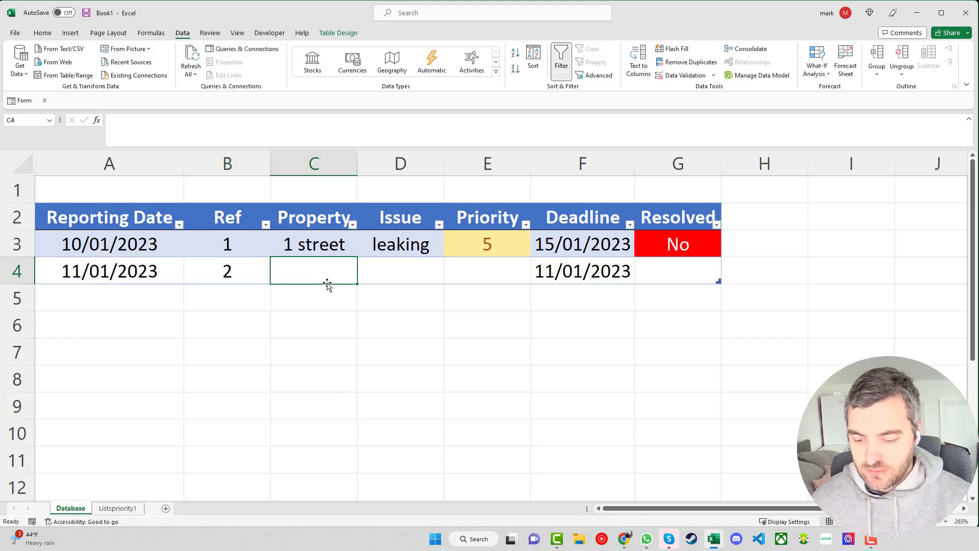
text(2 Stee)
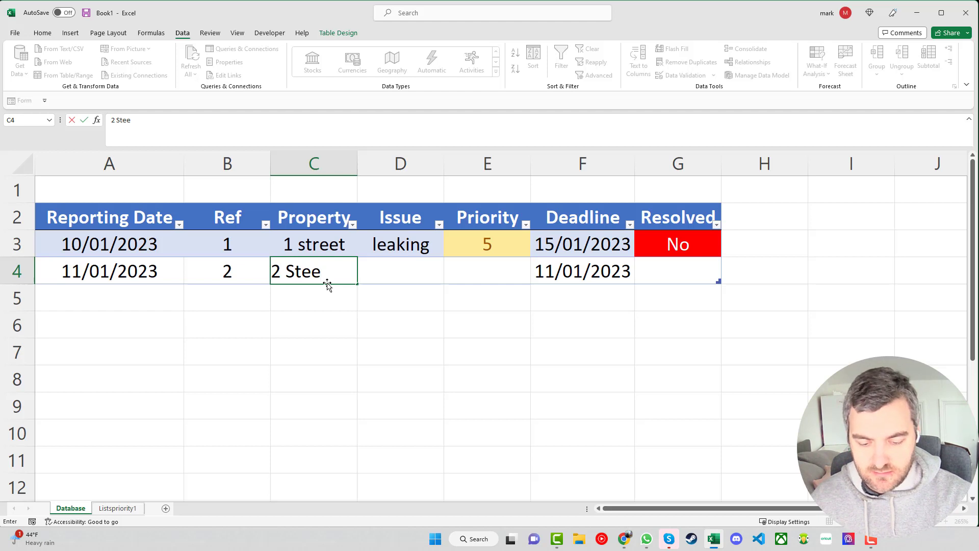
text(t)
key(Tab)
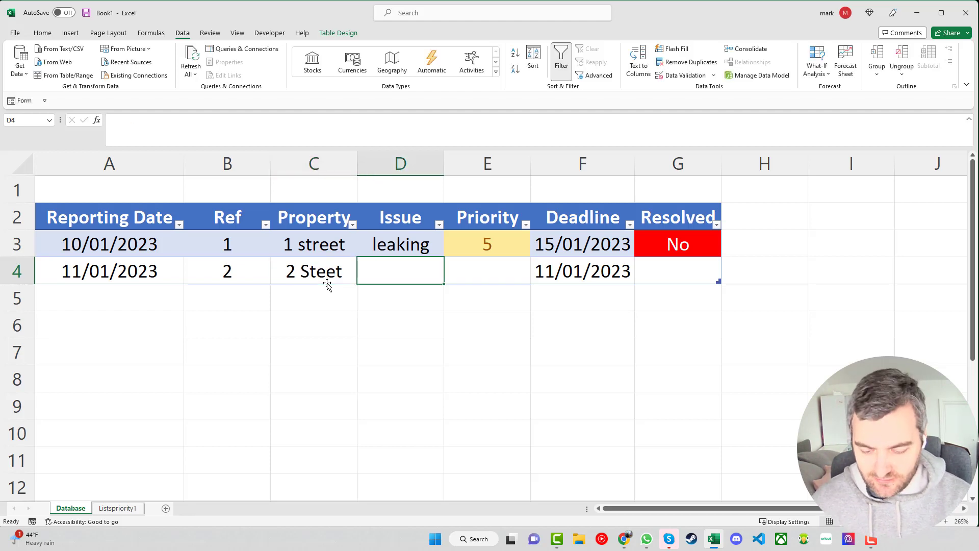
text(roof)
key(Tab)
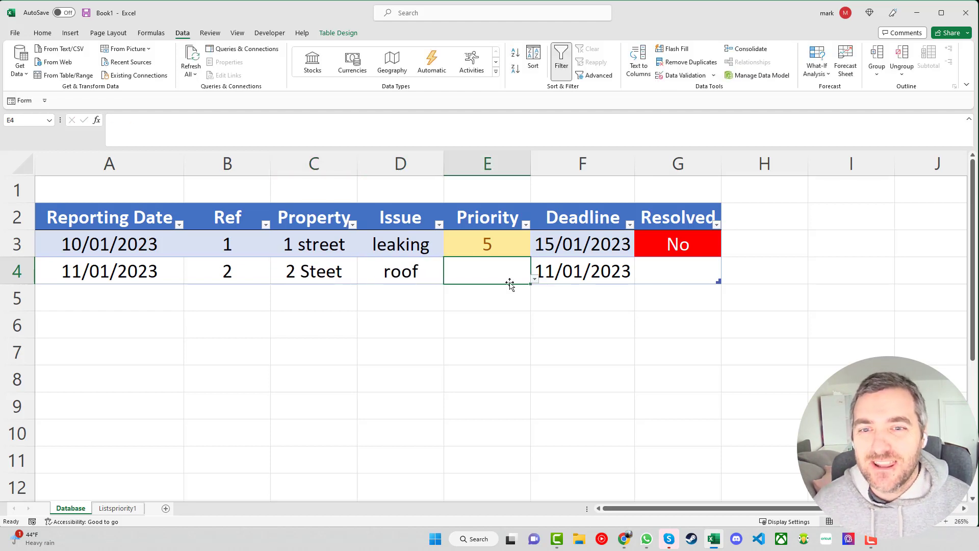
Set row 4's priority to 30 and Resolved to No, giving deadline 10/02/2023.
click(535, 280)
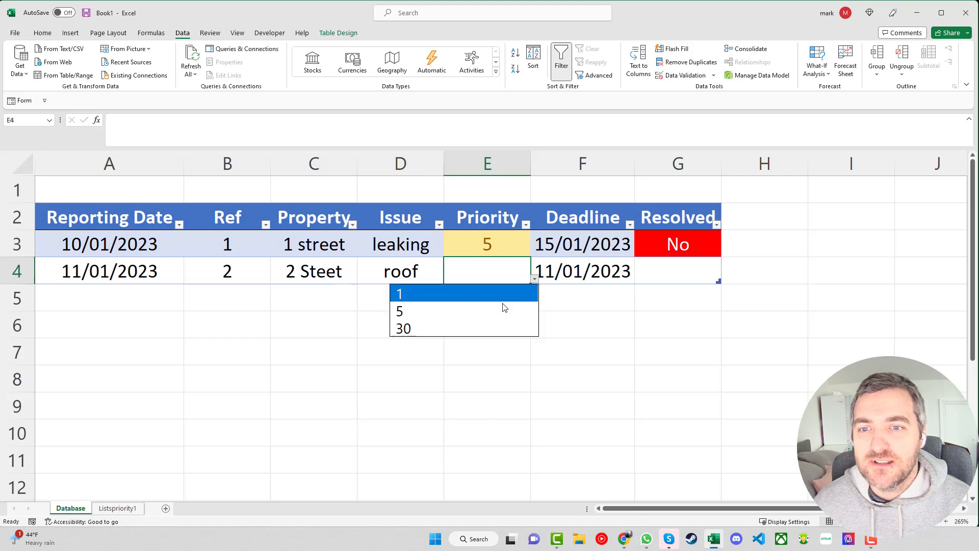
click(487, 327)
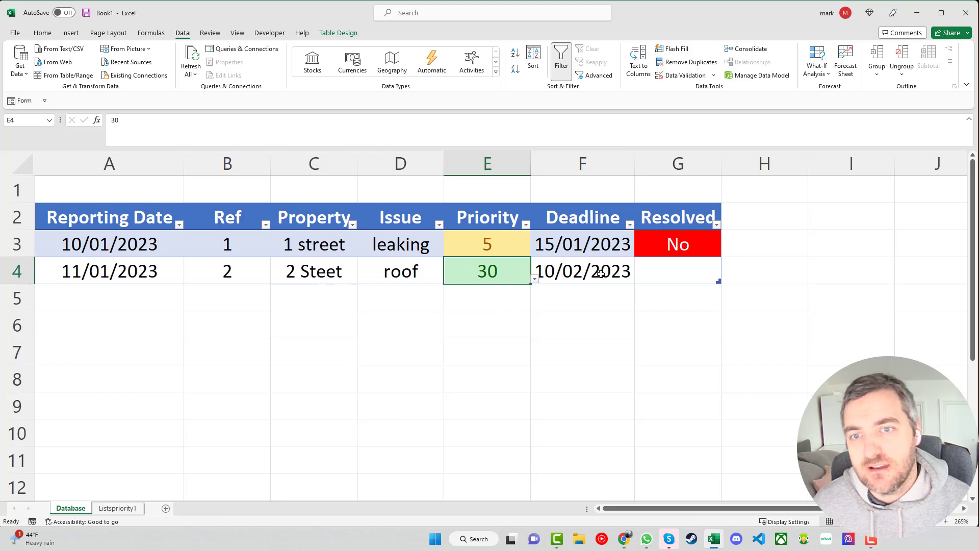
click(678, 269)
click(725, 281)
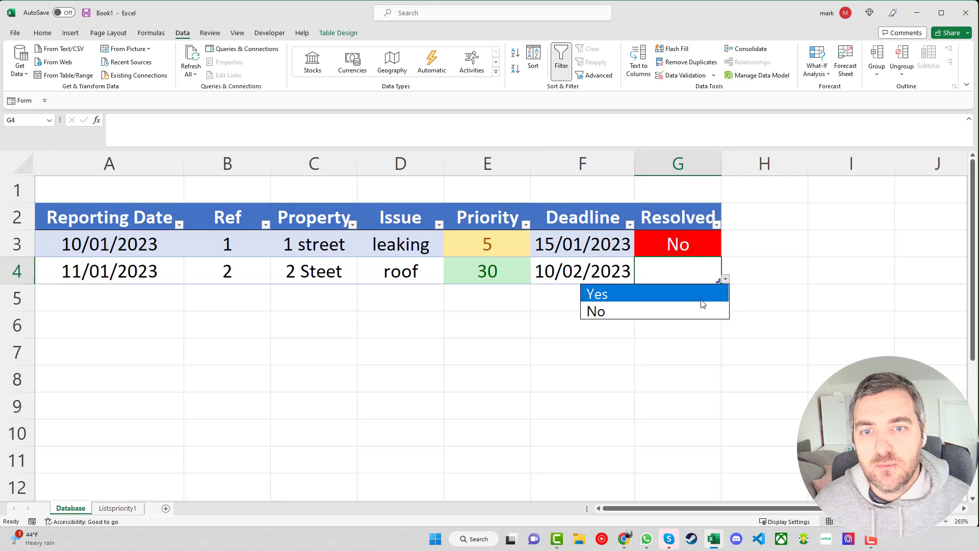
click(698, 311)
click(725, 279)
click(679, 291)
click(725, 278)
click(684, 309)
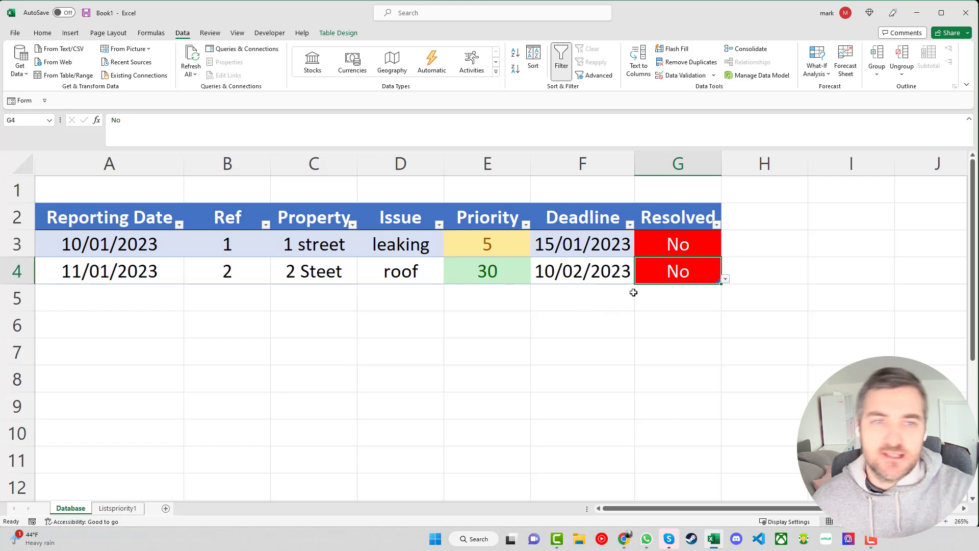
Extend Table1 with an empty row 5 and return to cell E3.
key(Tab)
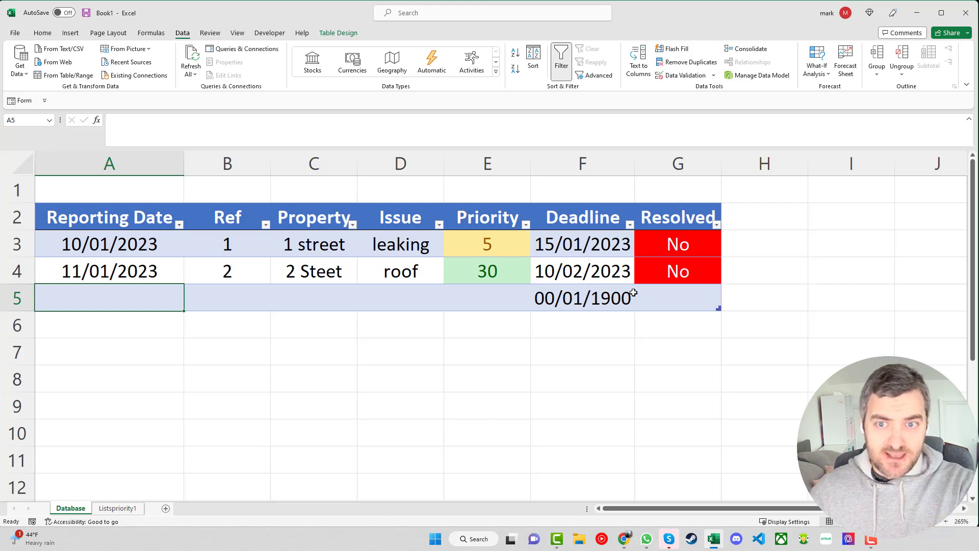
click(470, 247)
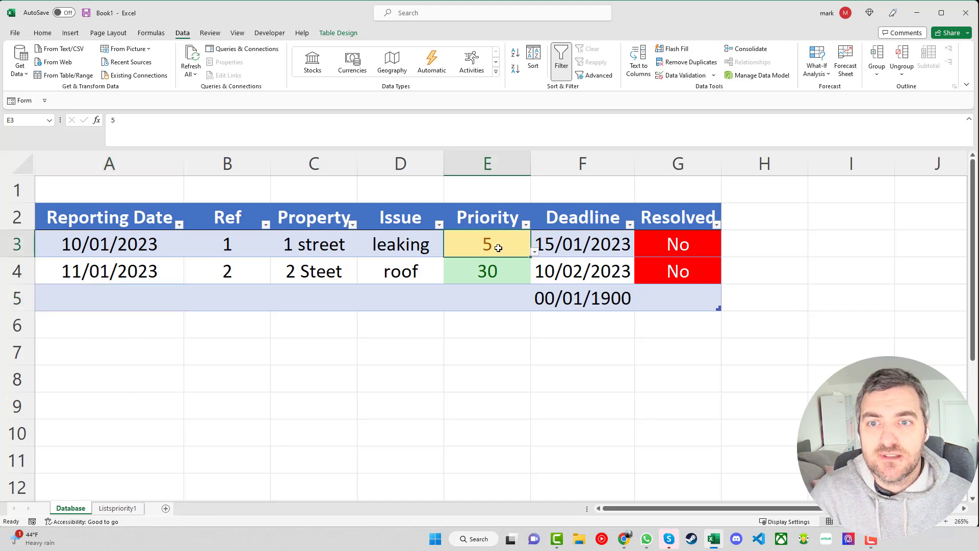